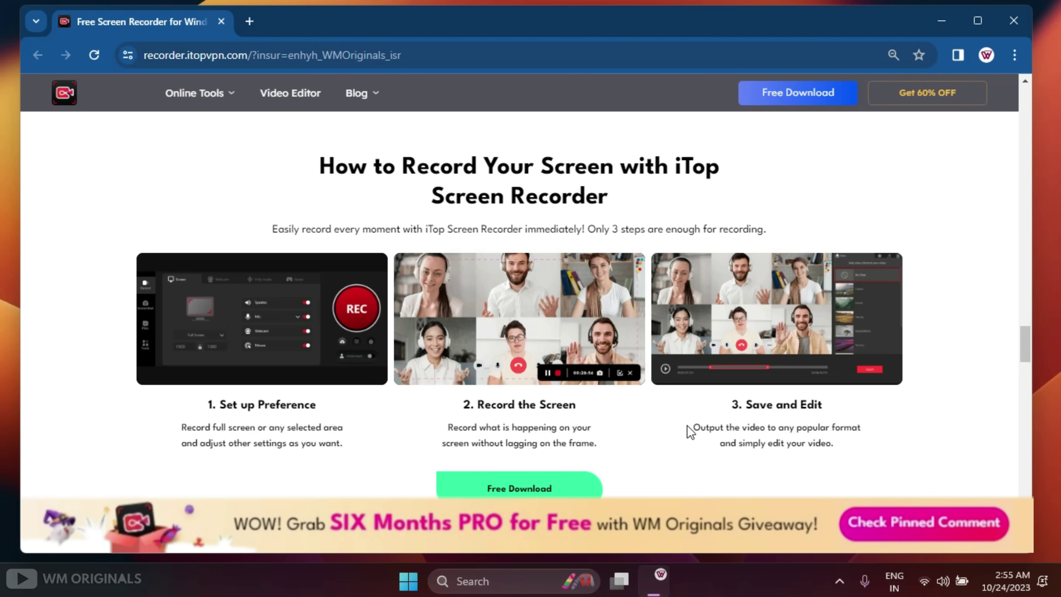
# Download and install iTop Screen Recorder, then launch version 4.2.
pyautogui.scroll(-15, 687, 425)
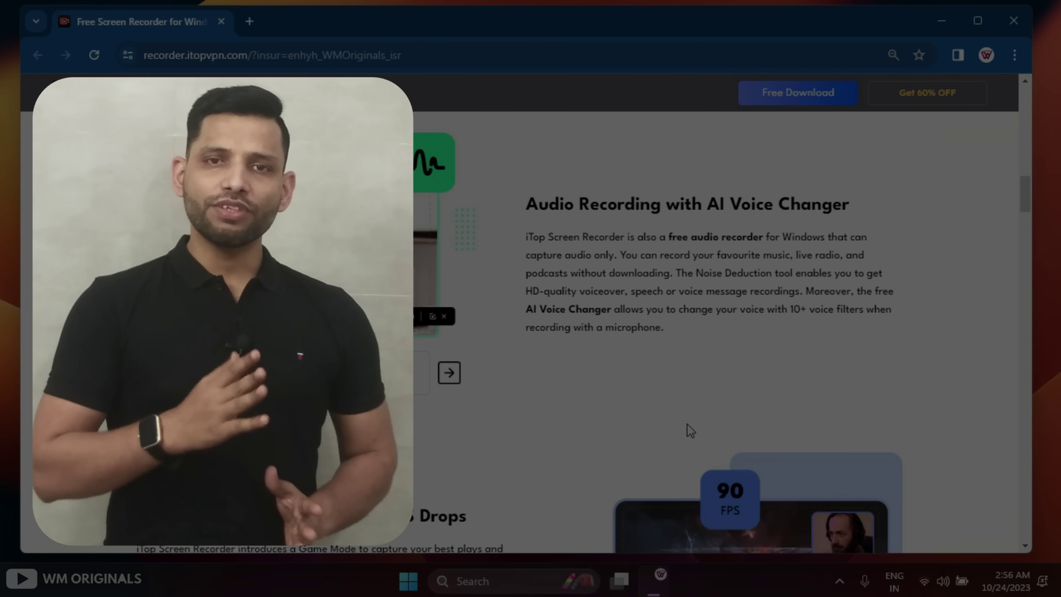
pyautogui.scroll(15, 686, 424)
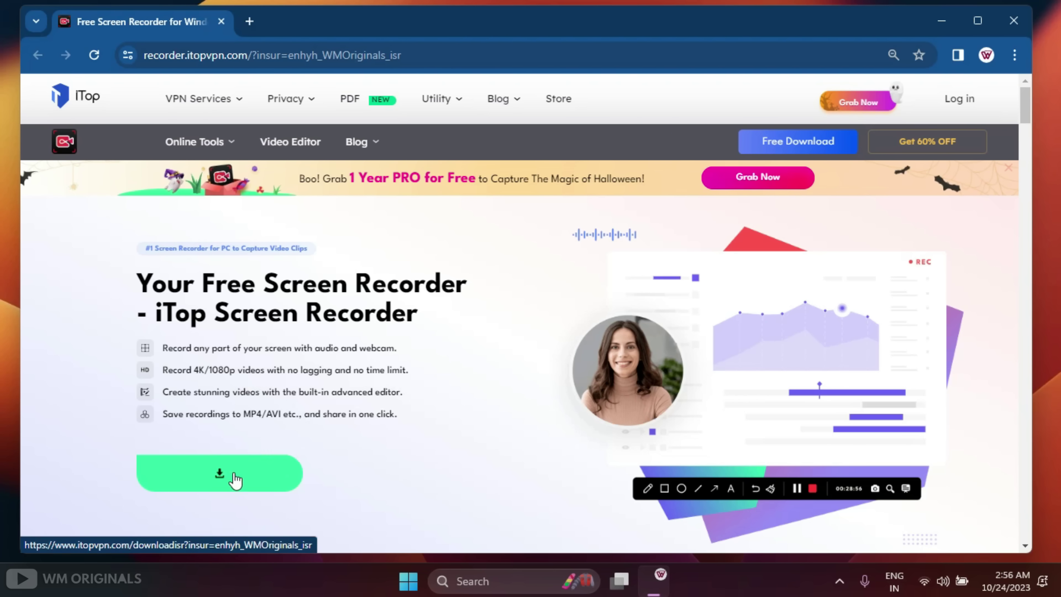
pyautogui.click(234, 476)
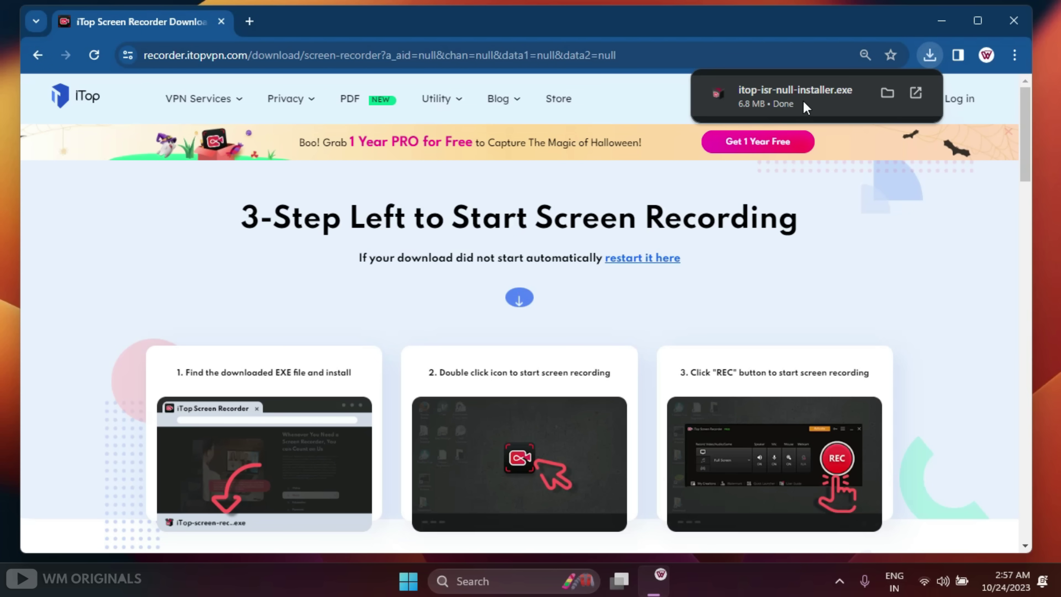
pyautogui.click(804, 102)
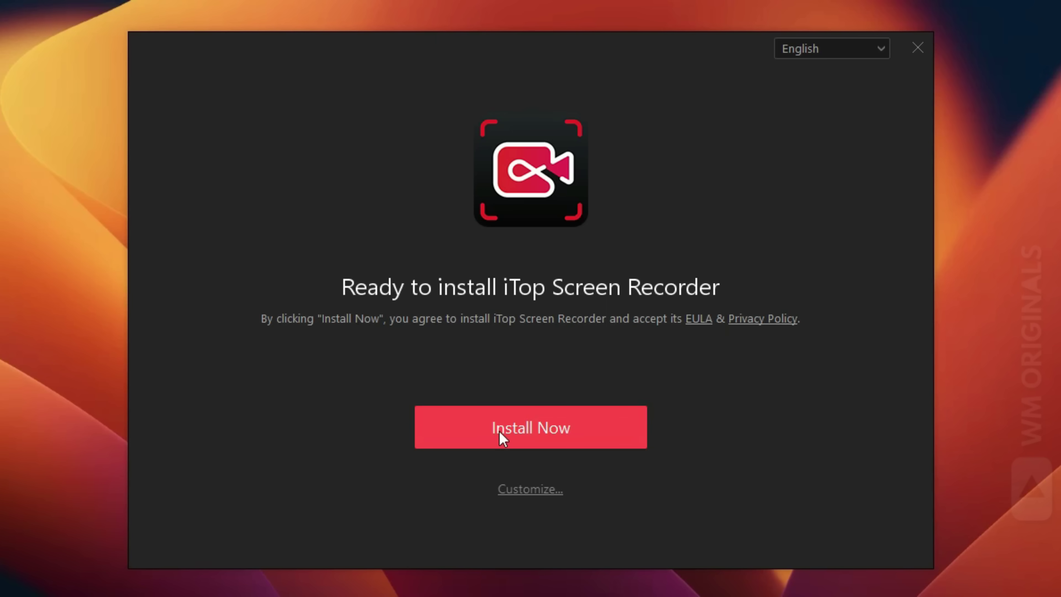
pyautogui.click(514, 434)
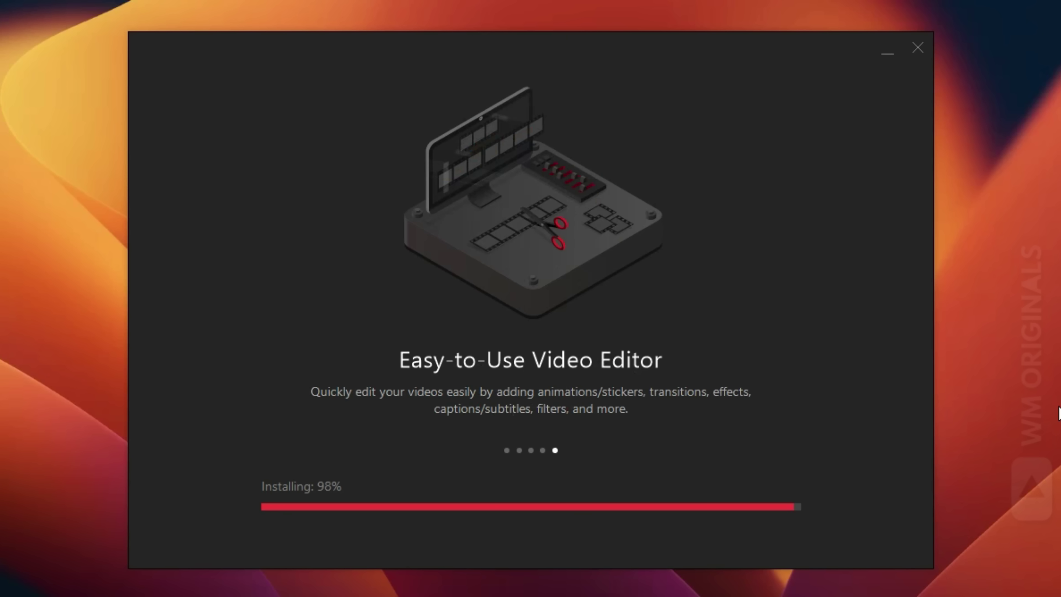
pyautogui.click(545, 439)
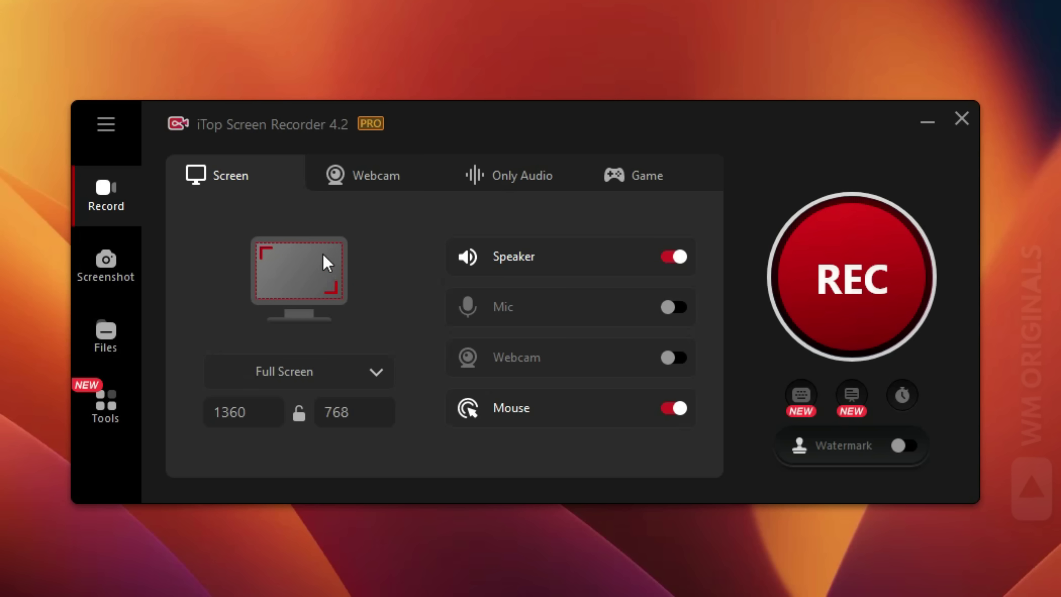
# Look through the Screenshot modes and the empty Video, Audio and Screenshot file lists, then open Tools.
pyautogui.click(109, 275)
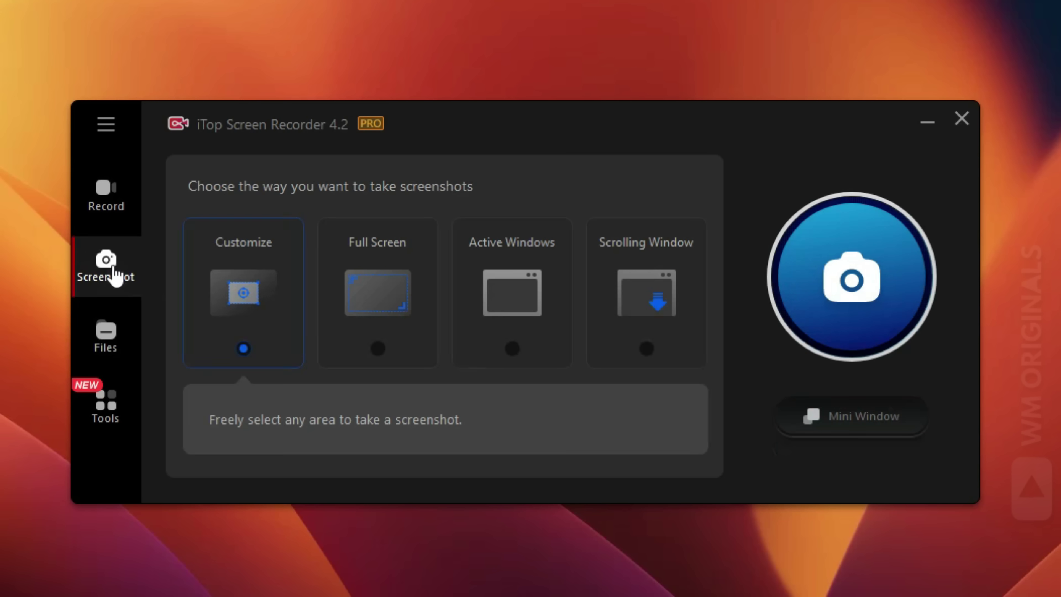
pyautogui.click(102, 341)
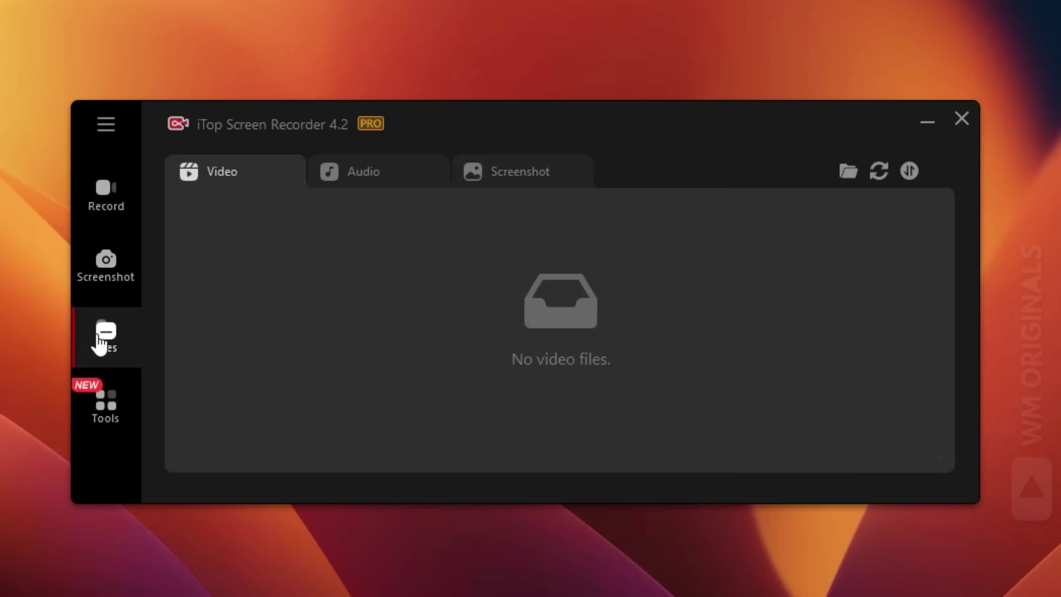
pyautogui.click(379, 191)
pyautogui.click(525, 182)
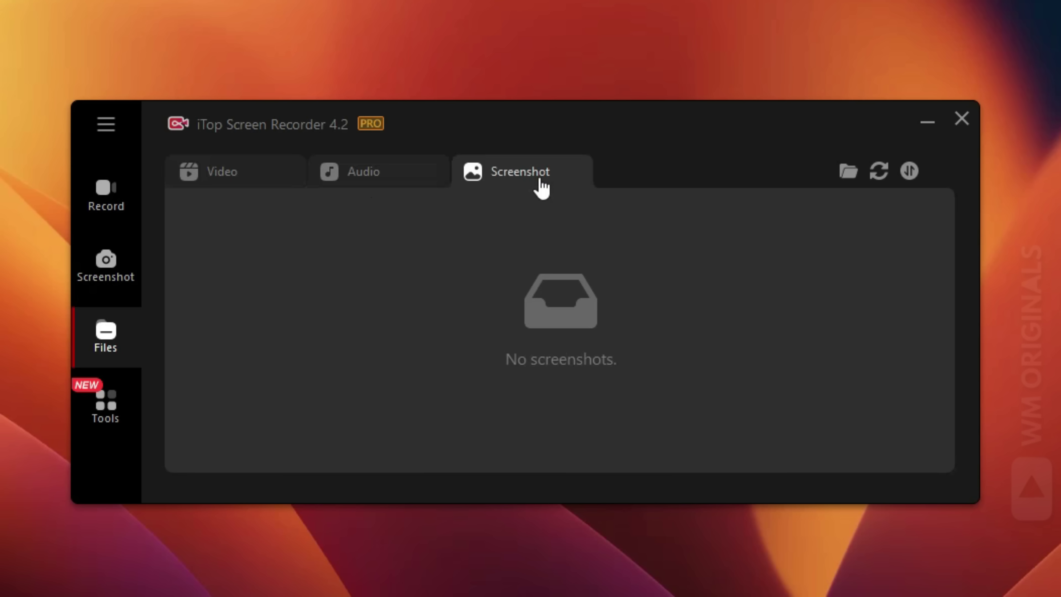
pyautogui.click(226, 191)
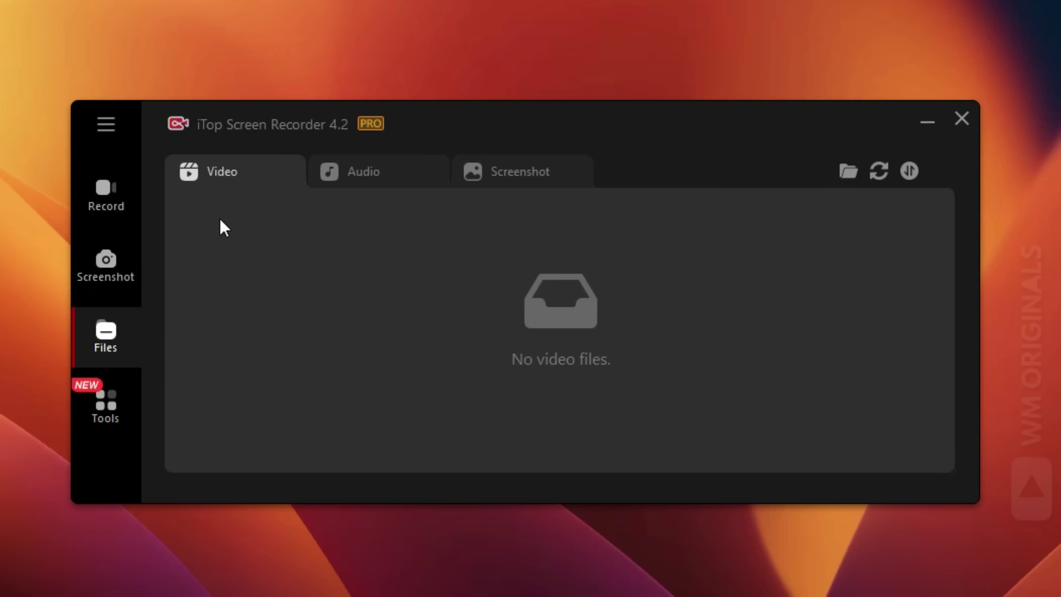
pyautogui.click(117, 407)
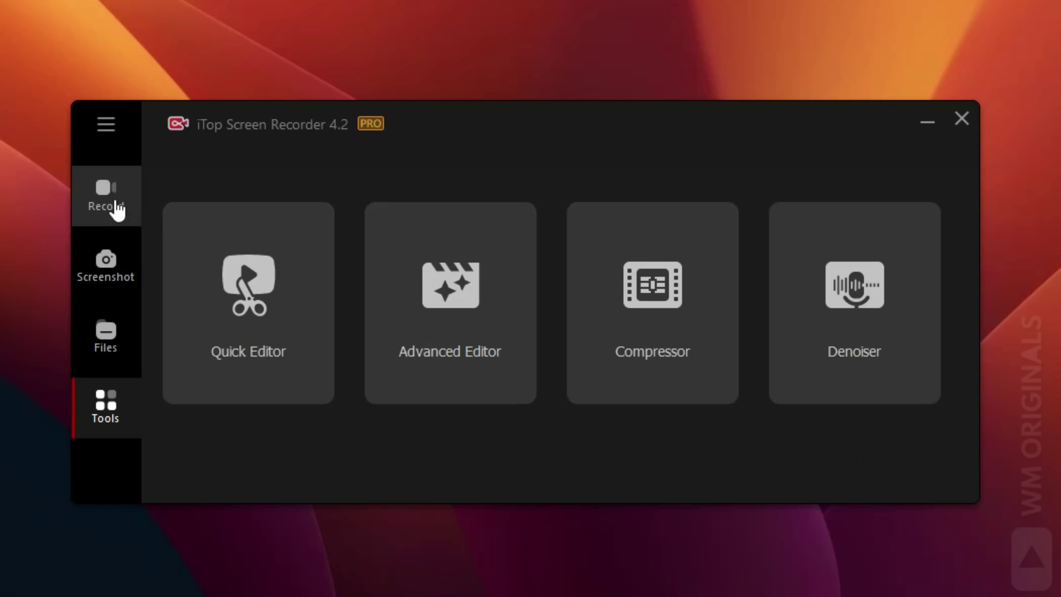
# On the Record page, switch capture to Select Region and drag out a custom recording area.
pyautogui.click(118, 211)
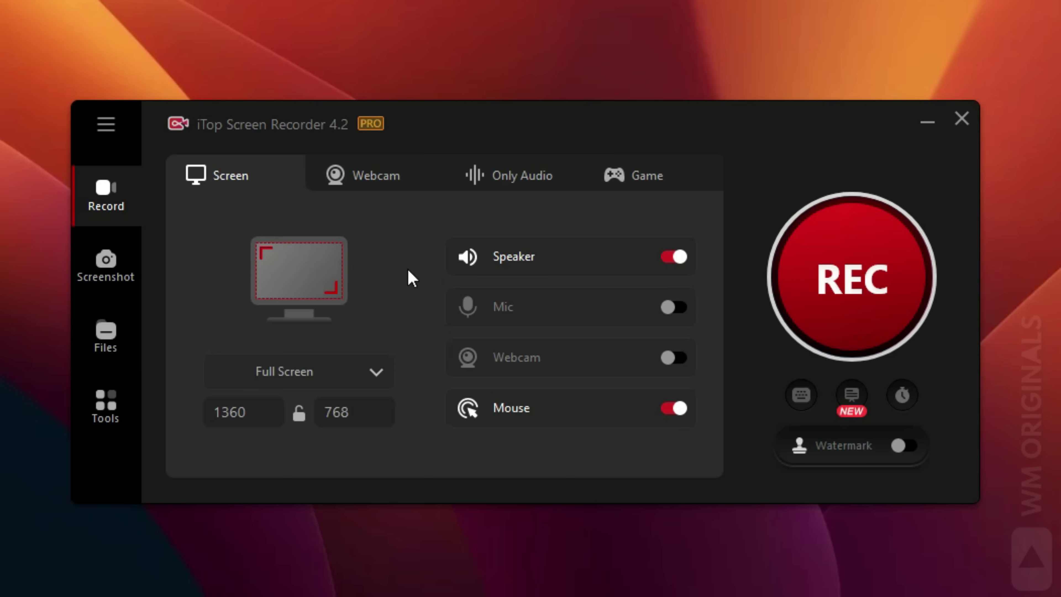
pyautogui.click(350, 376)
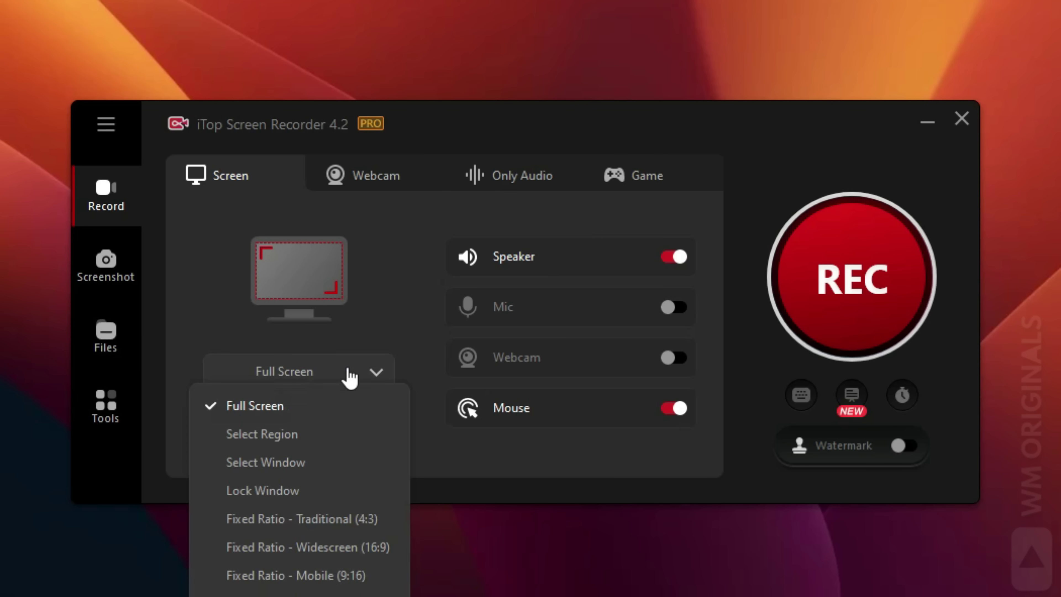
pyautogui.click(320, 435)
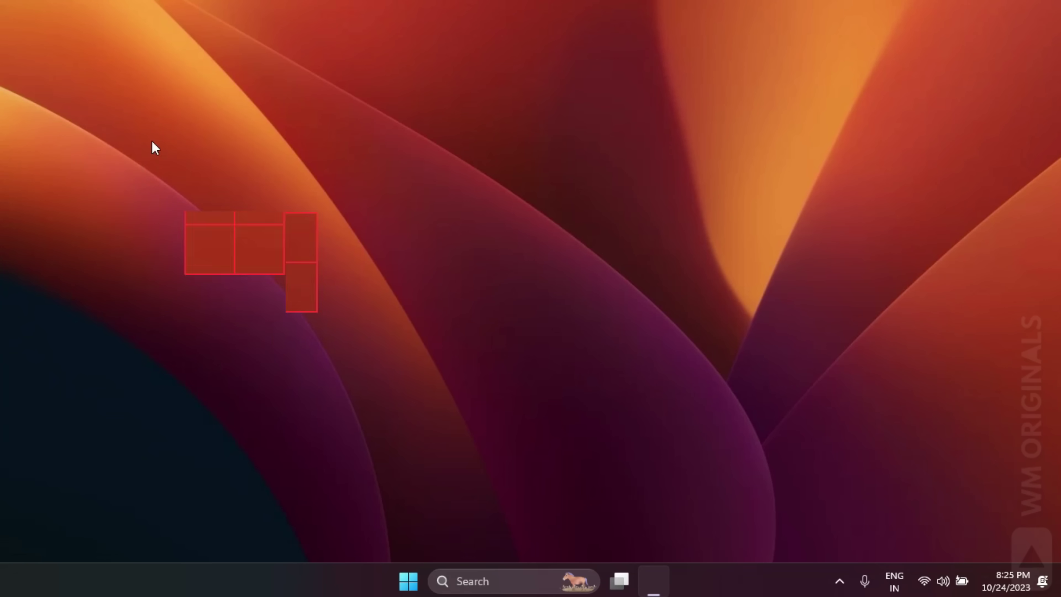
pyautogui.moveTo(23, 49); pyautogui.dragTo(1039, 531)
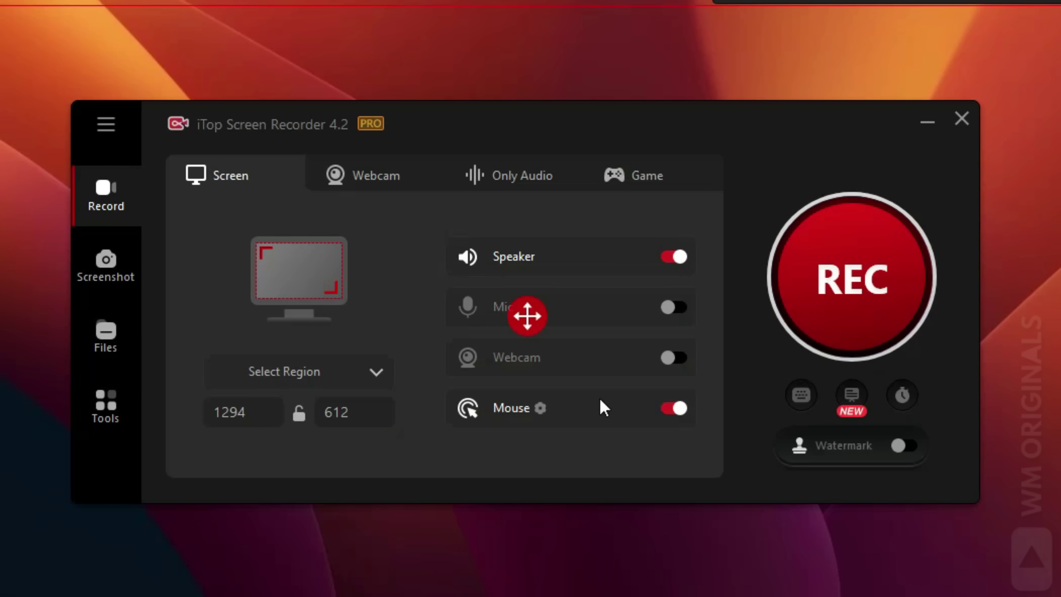
# Set the capture area back to Full Screen at 1360×768.
pyautogui.click(379, 335)
pyautogui.click(288, 407)
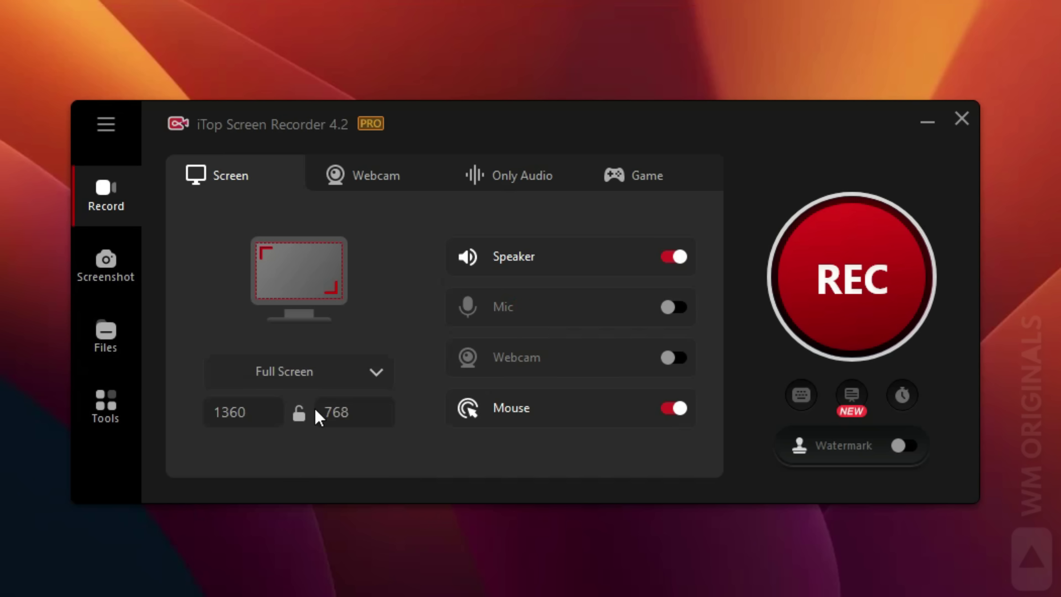
pyautogui.click(384, 379)
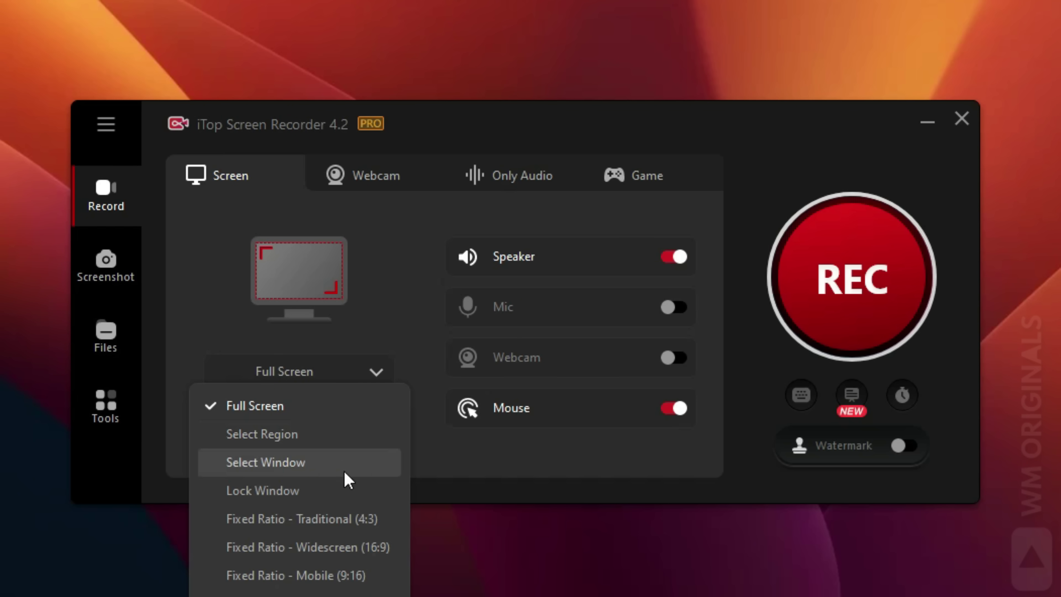
pyautogui.click(415, 332)
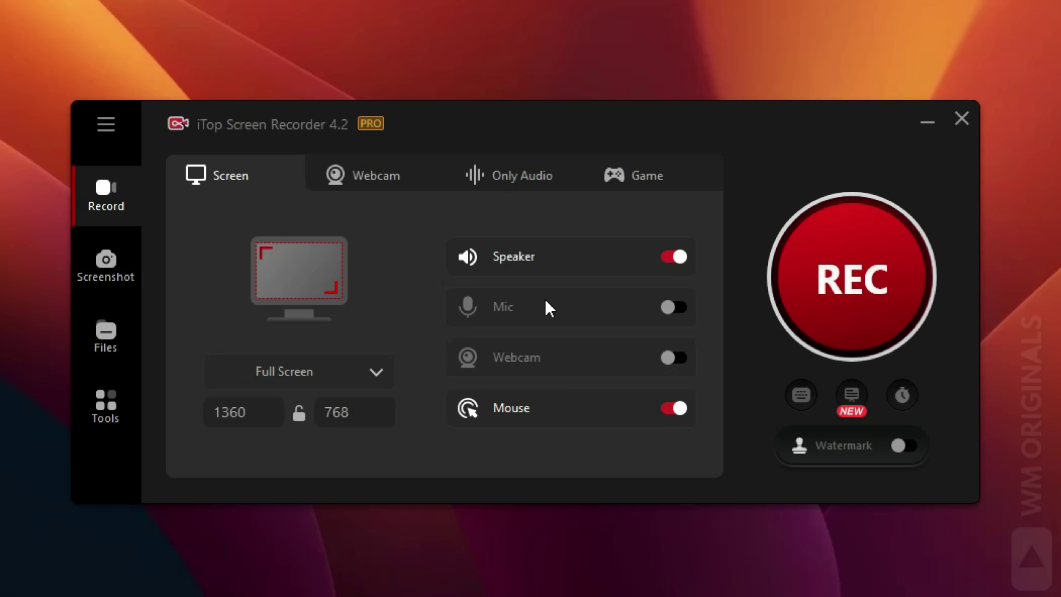
pyautogui.click(394, 190)
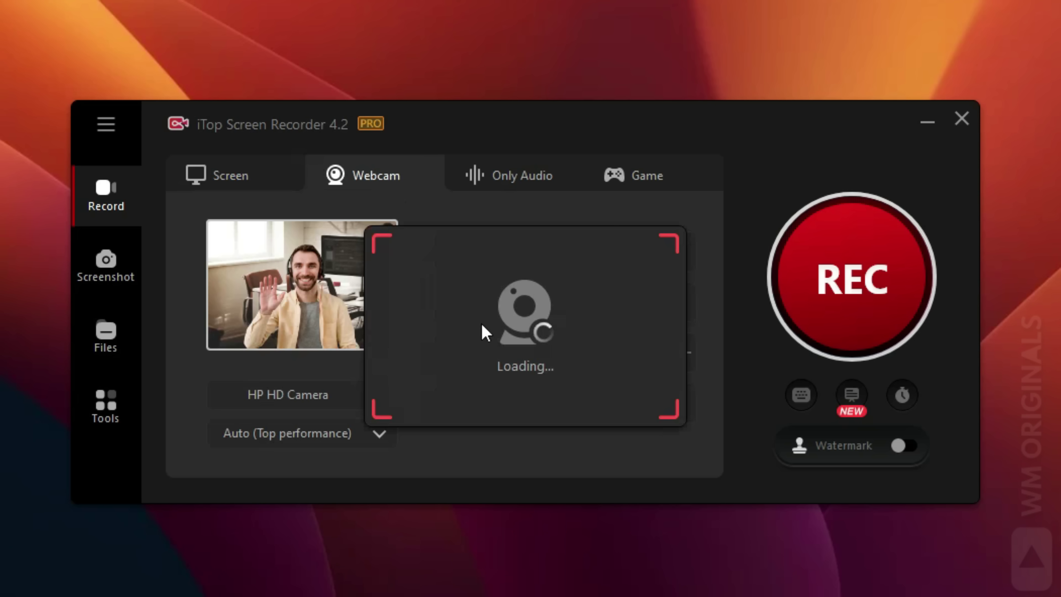
pyautogui.click(527, 196)
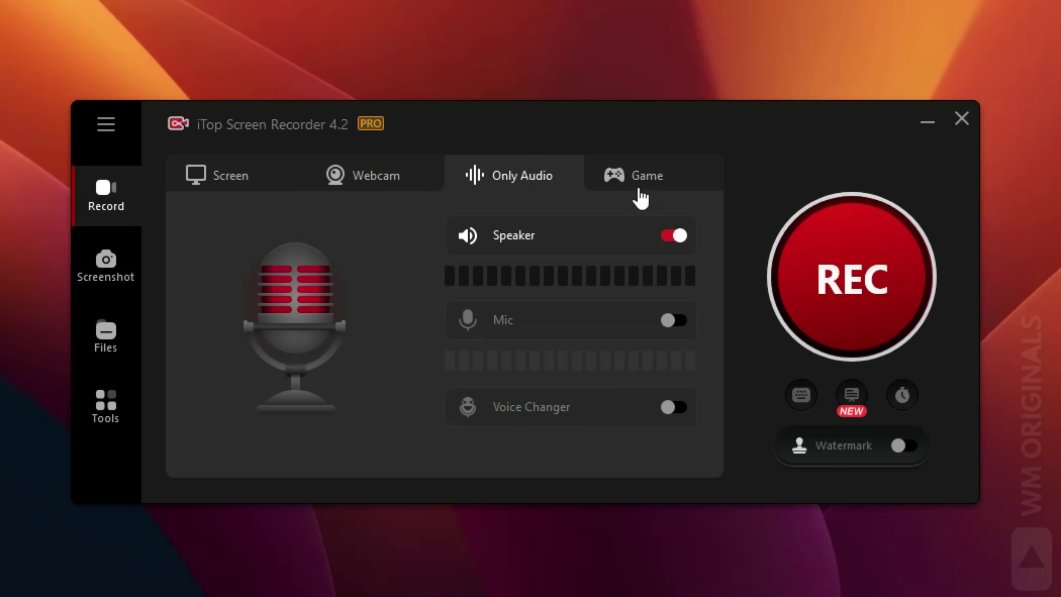
pyautogui.click(634, 196)
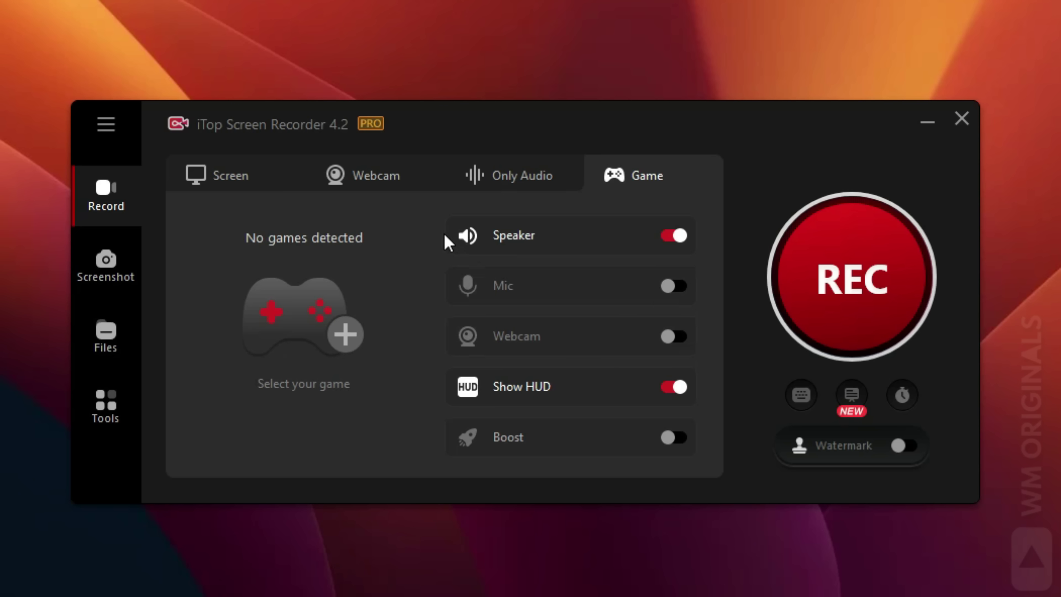
pyautogui.click(210, 189)
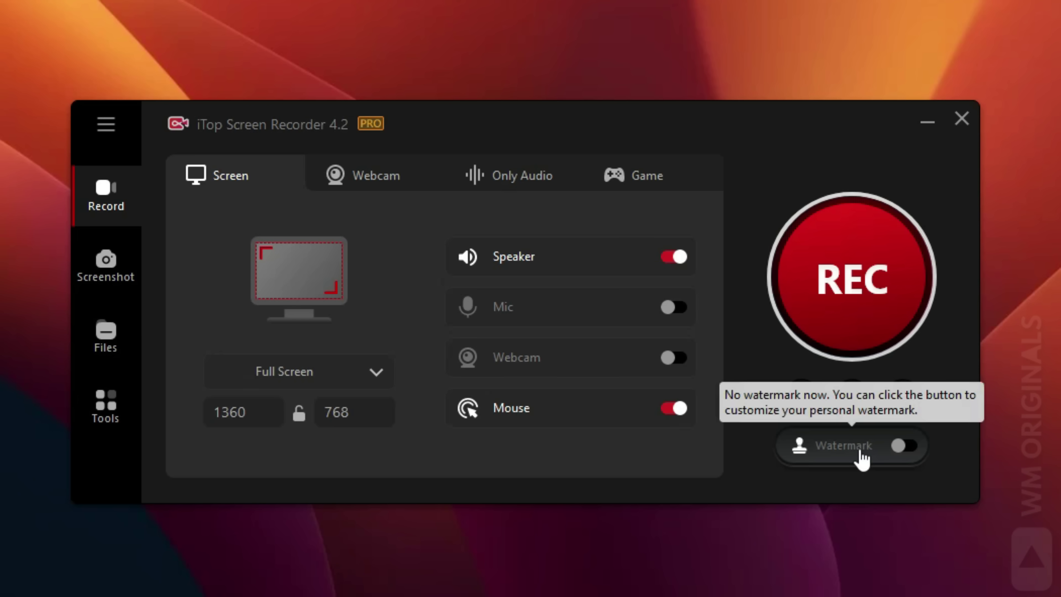
# Set the watermark caption to 'Recorded by WM Originals' at 47% transparency, then choose No watermark.
pyautogui.click(843, 445)
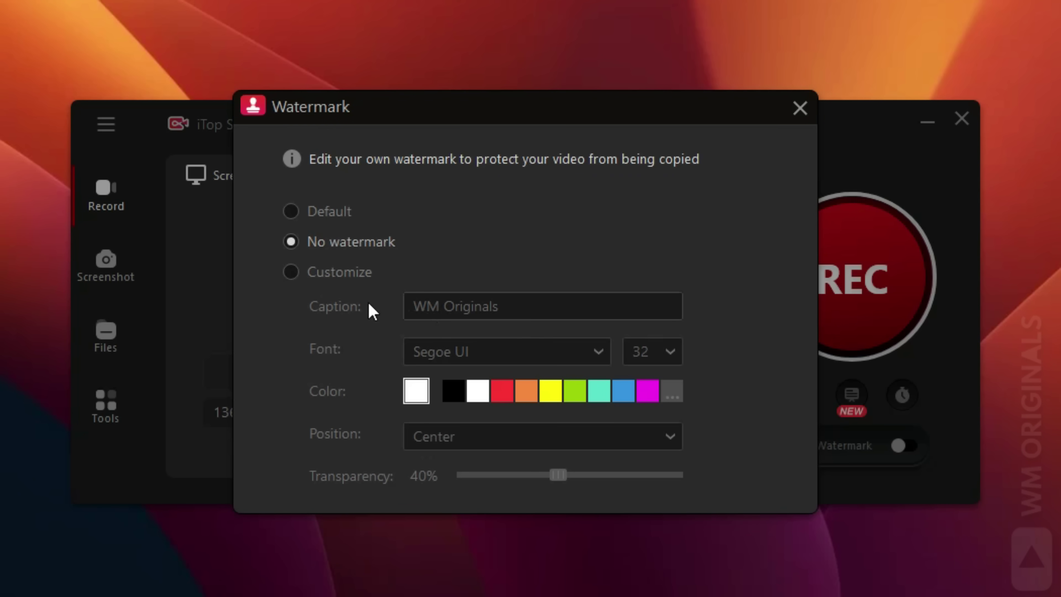
pyautogui.click(370, 277)
pyautogui.click(499, 306)
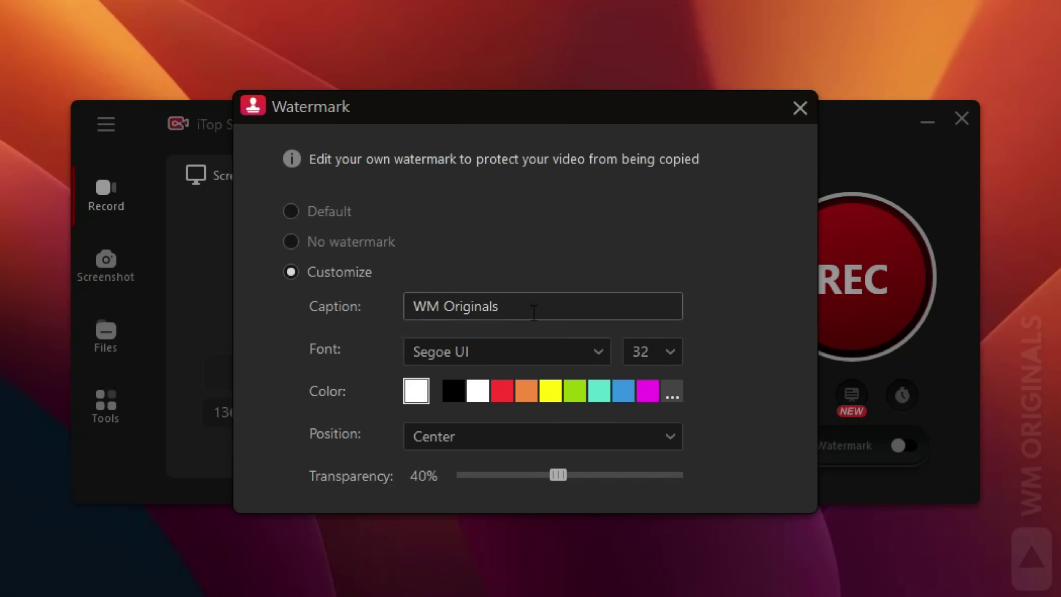
pyautogui.hotkey('ctrl', 'a')
pyautogui.write('Recorde')
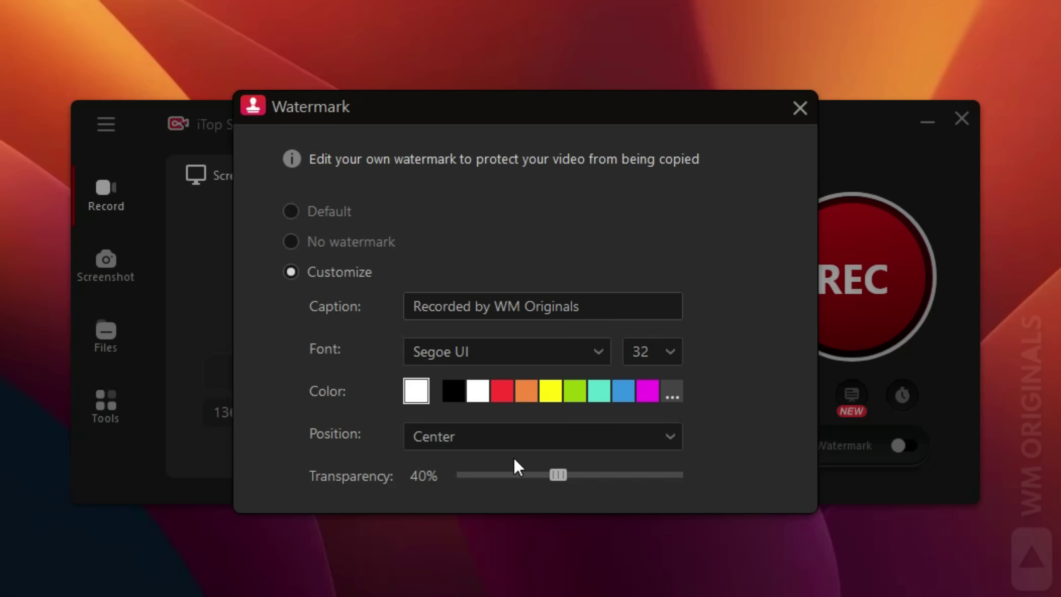
pyautogui.moveTo(547, 481); pyautogui.dragTo(574, 479)
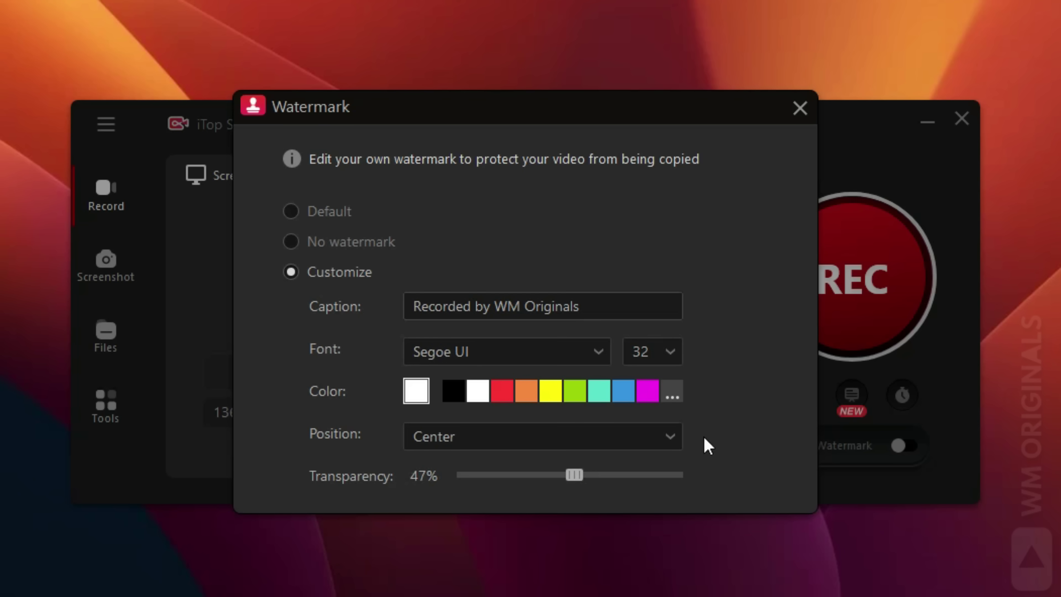
pyautogui.click(344, 244)
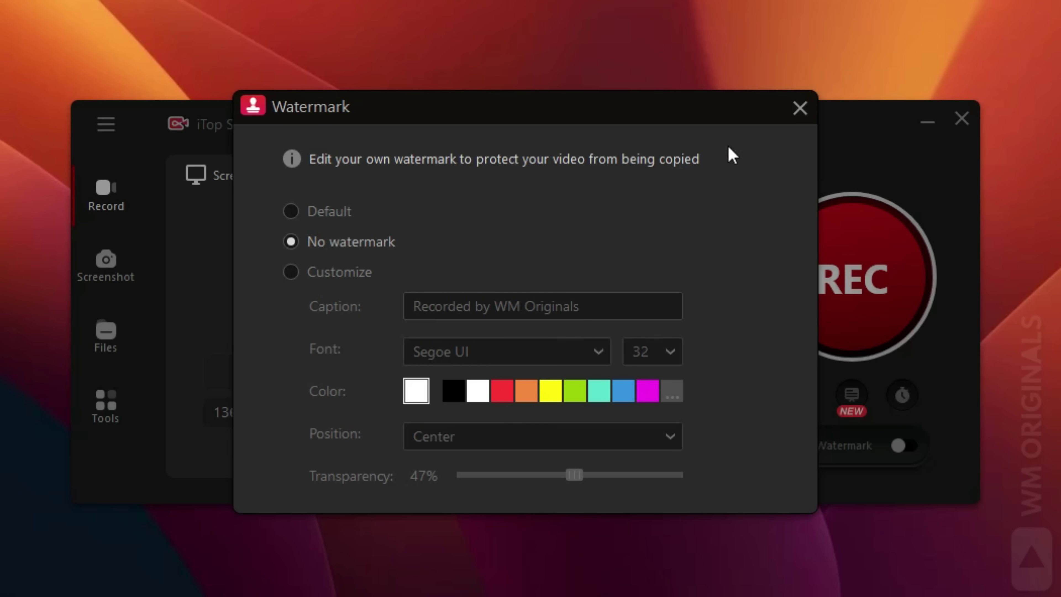
# Close the watermark settings, start recording, and launch Windows Settings from Start.
pyautogui.click(786, 109)
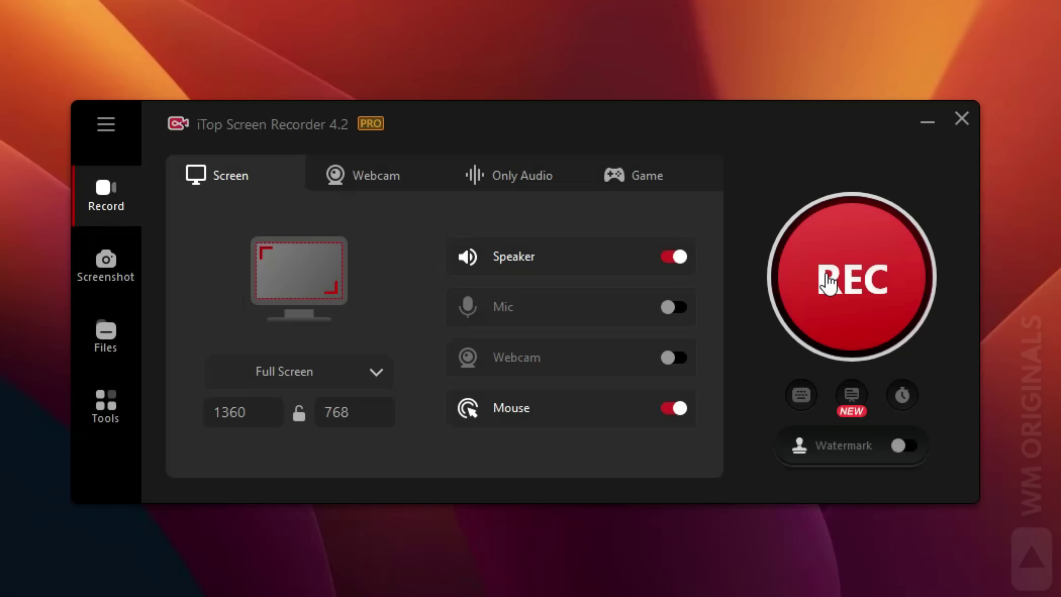
pyautogui.click(868, 288)
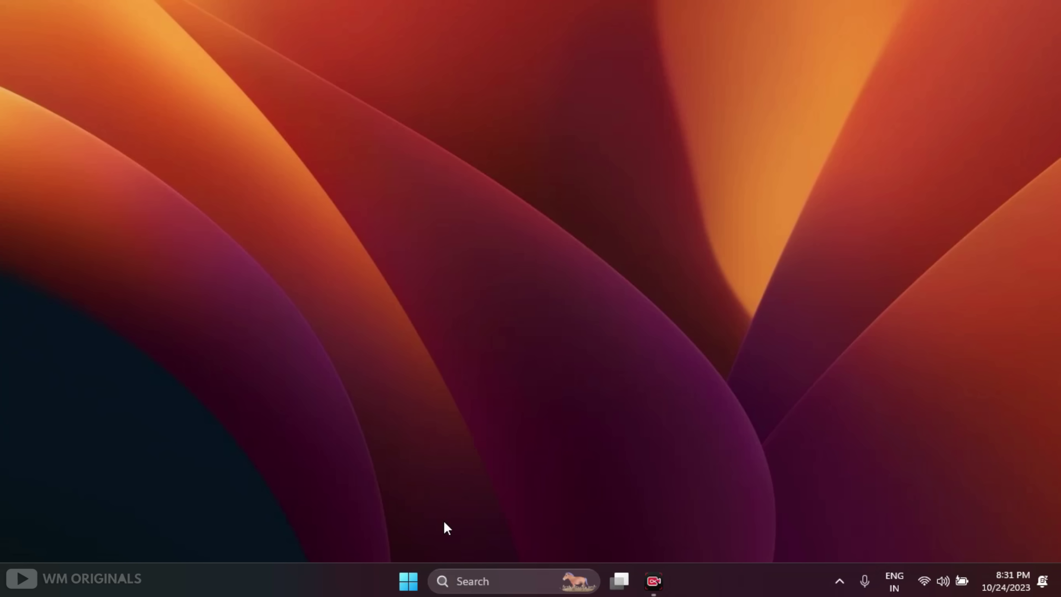
pyautogui.click(409, 581)
pyautogui.click(717, 162)
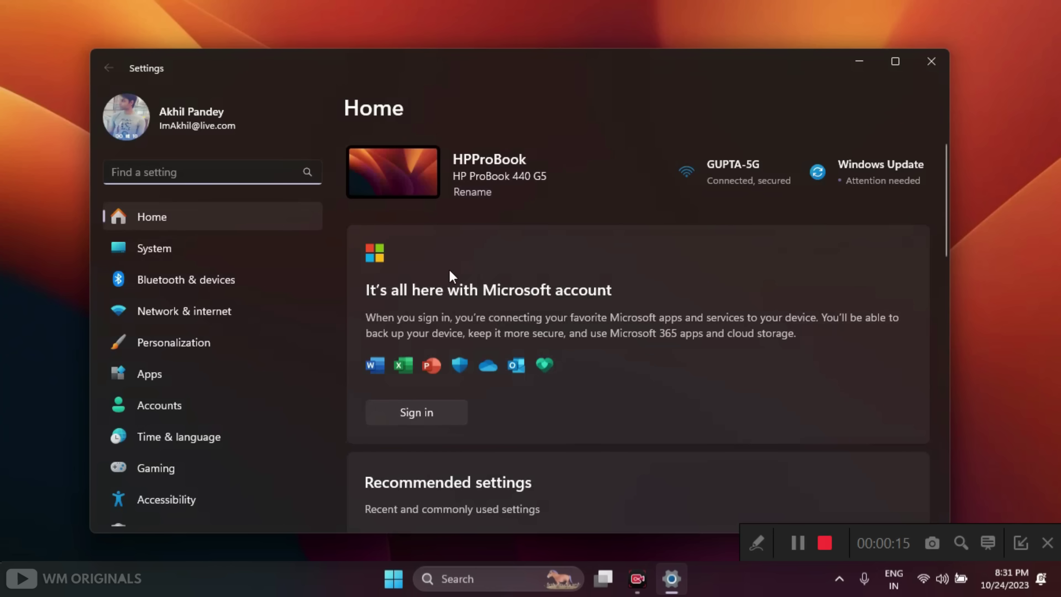
# In Personalization, apply the purple bloom theme, then close Settings.
pyautogui.click(218, 347)
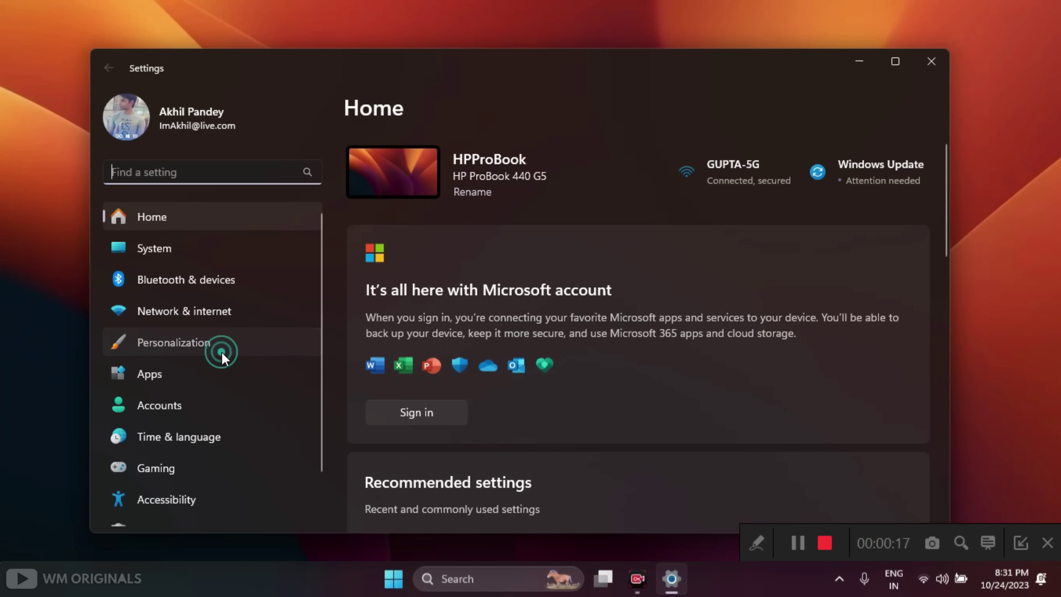
pyautogui.click(412, 363)
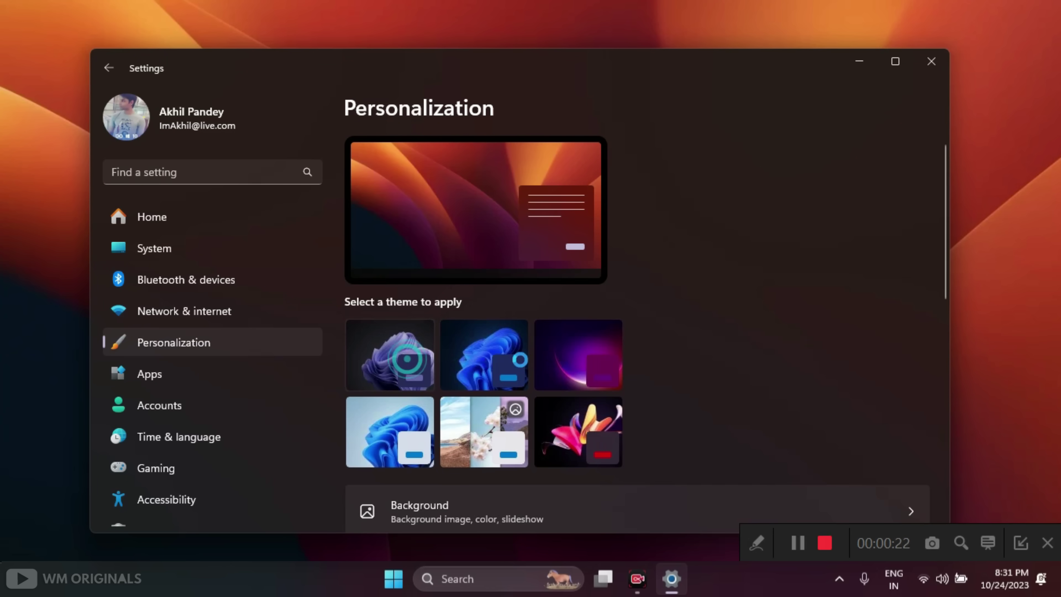
pyautogui.click(490, 355)
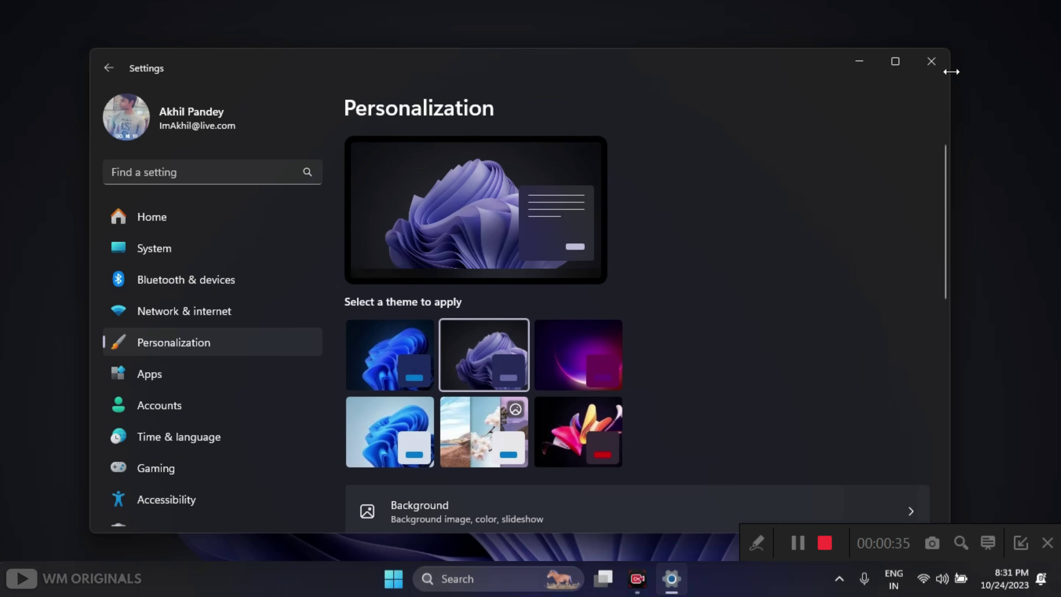
pyautogui.click(932, 63)
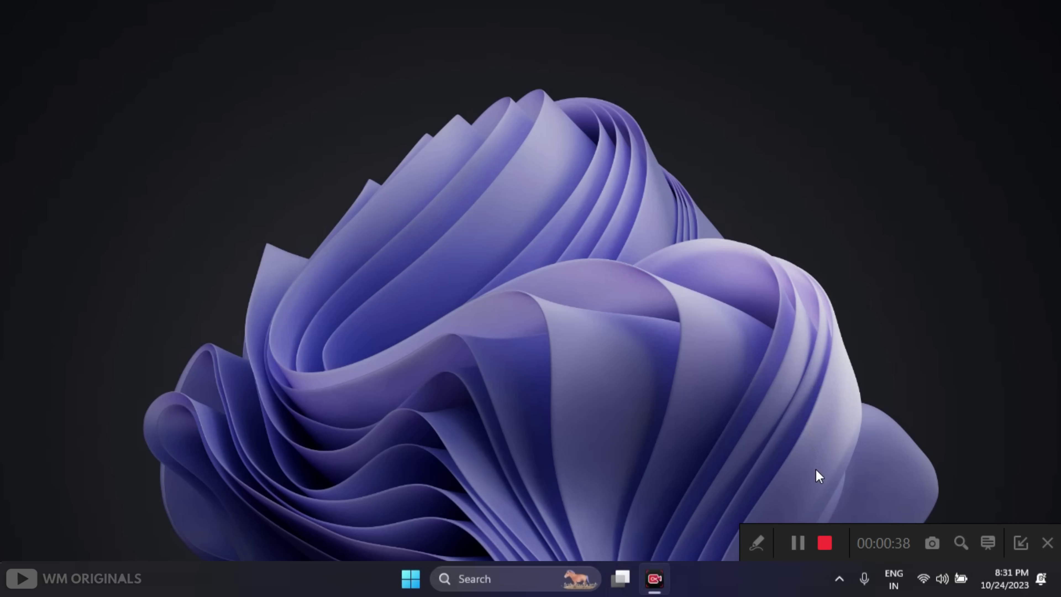
# Stop the recording, saving 20231024_203102.mp4, and play it back.
pyautogui.click(825, 544)
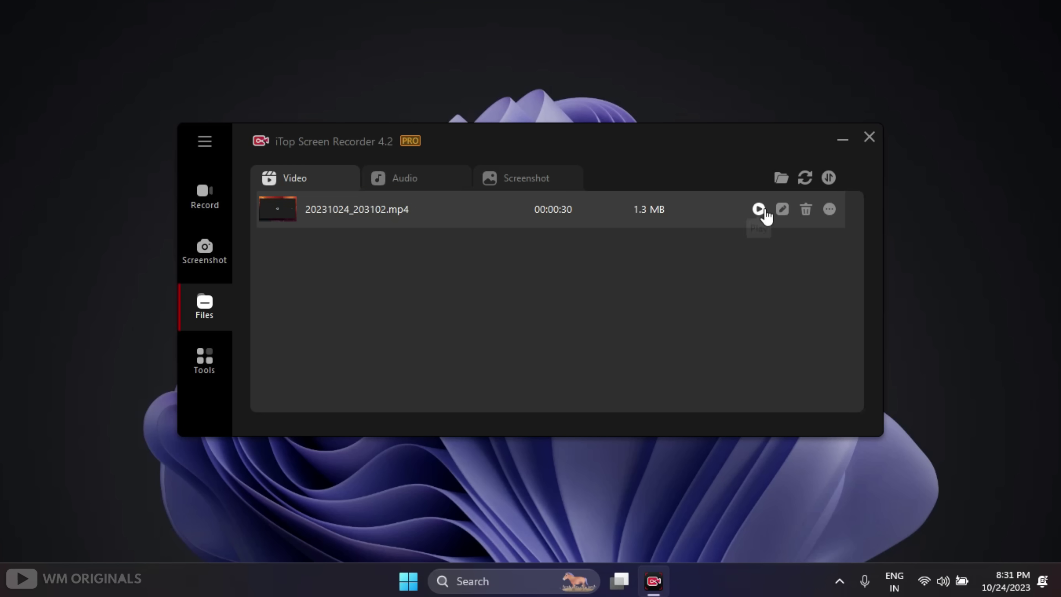
pyautogui.click(758, 209)
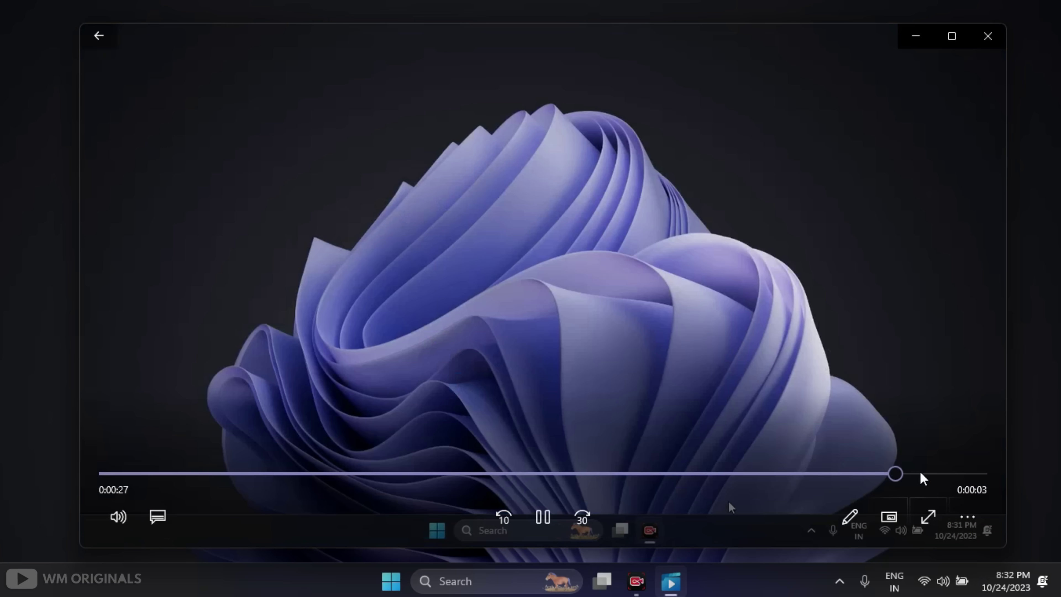
# Rewind the clip to 0:00:25, close the player, and bring up the recording's edit options.
pyautogui.moveTo(966, 474); pyautogui.dragTo(839, 474)
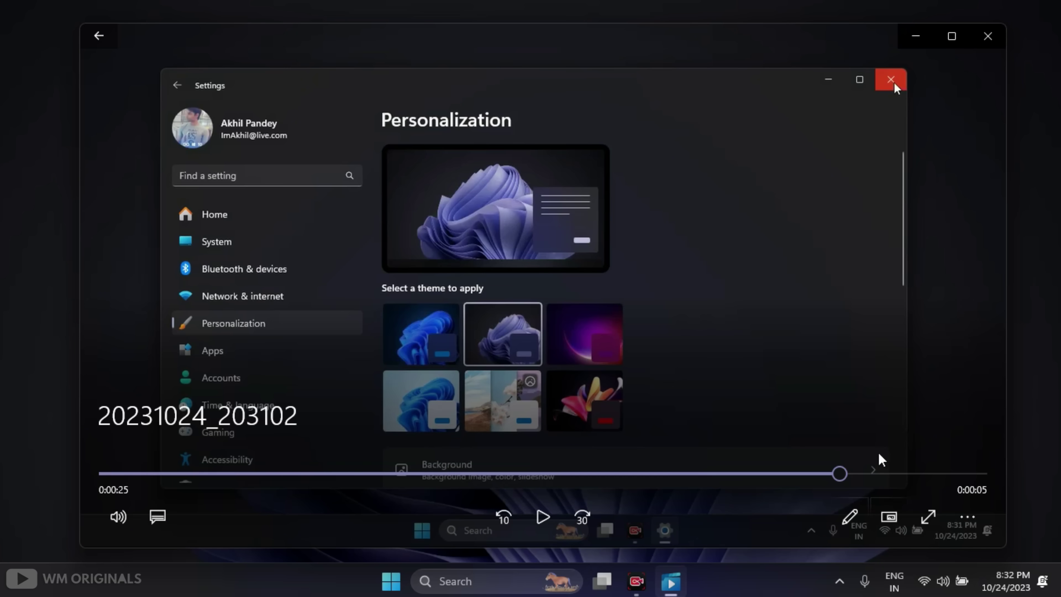
pyautogui.click(986, 46)
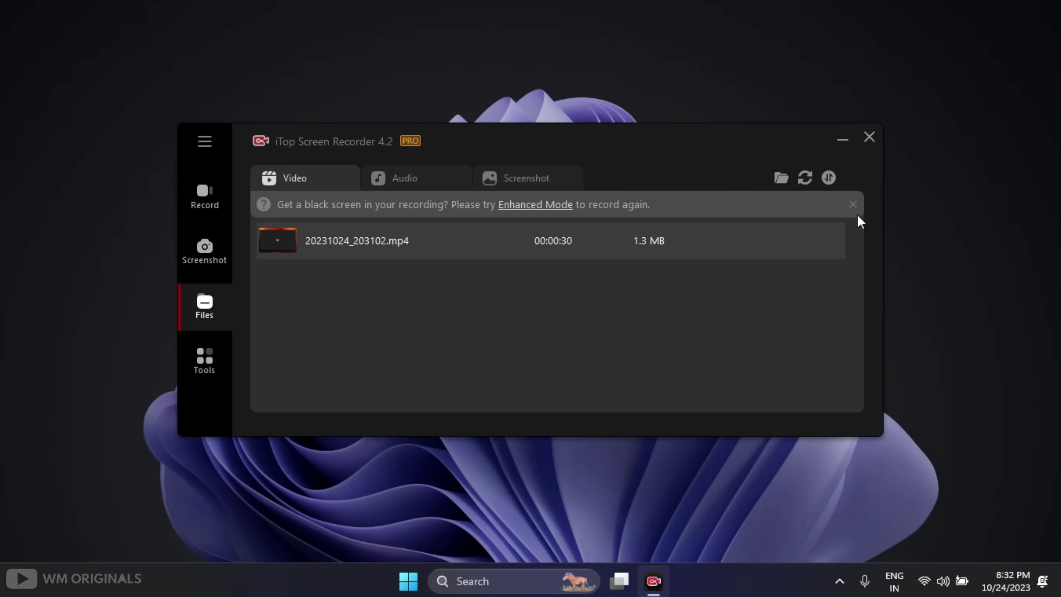
pyautogui.moveTo(754, 225)
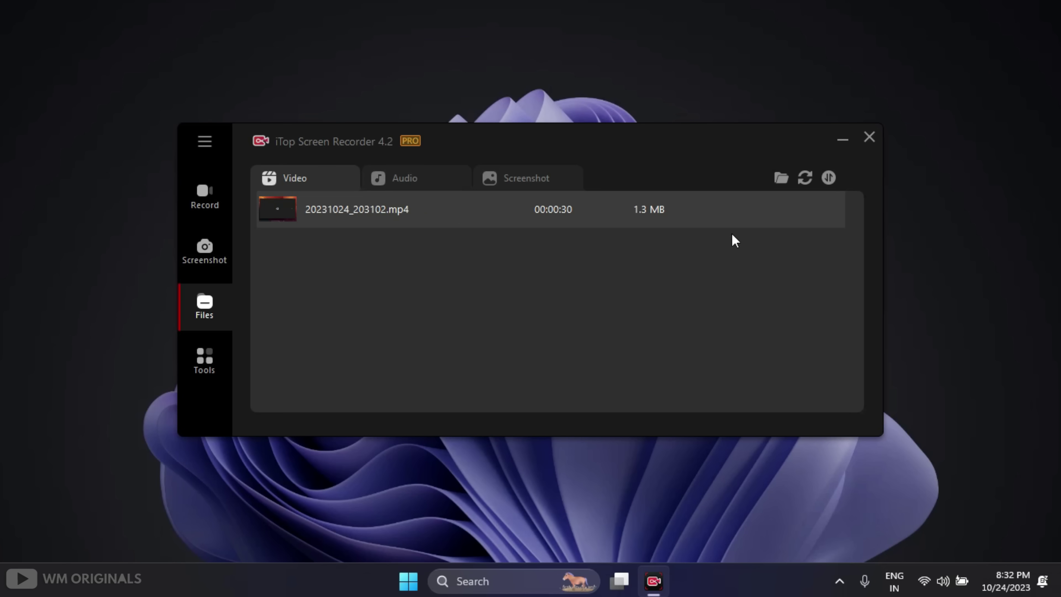
pyautogui.click(782, 209)
# Open the clip in Quick Editor and trim it to 00:00:01.595–00:00:26.332.
pyautogui.click(817, 235)
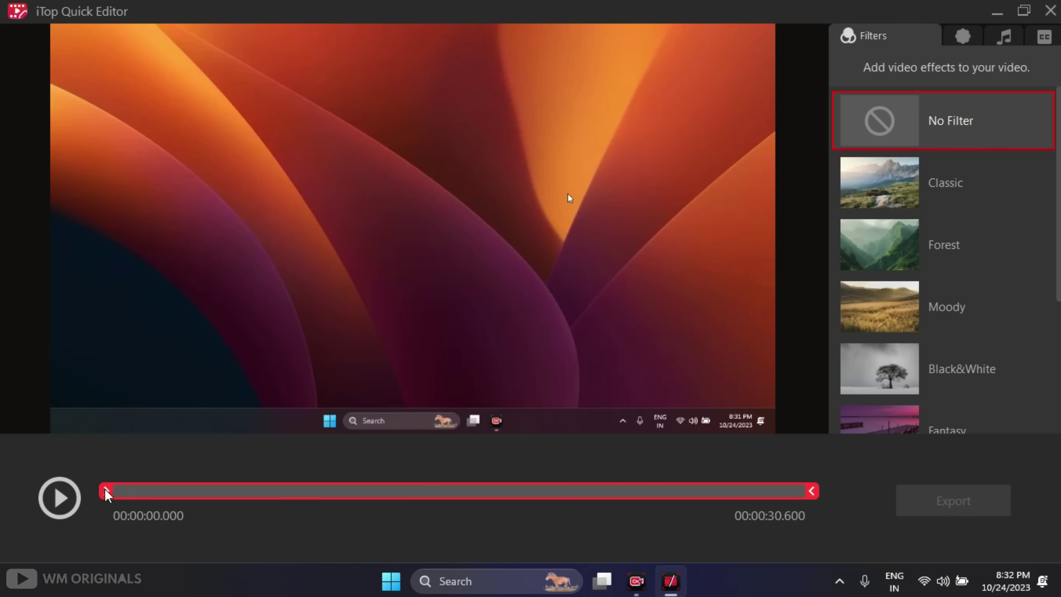
pyautogui.moveTo(110, 492); pyautogui.dragTo(142, 493)
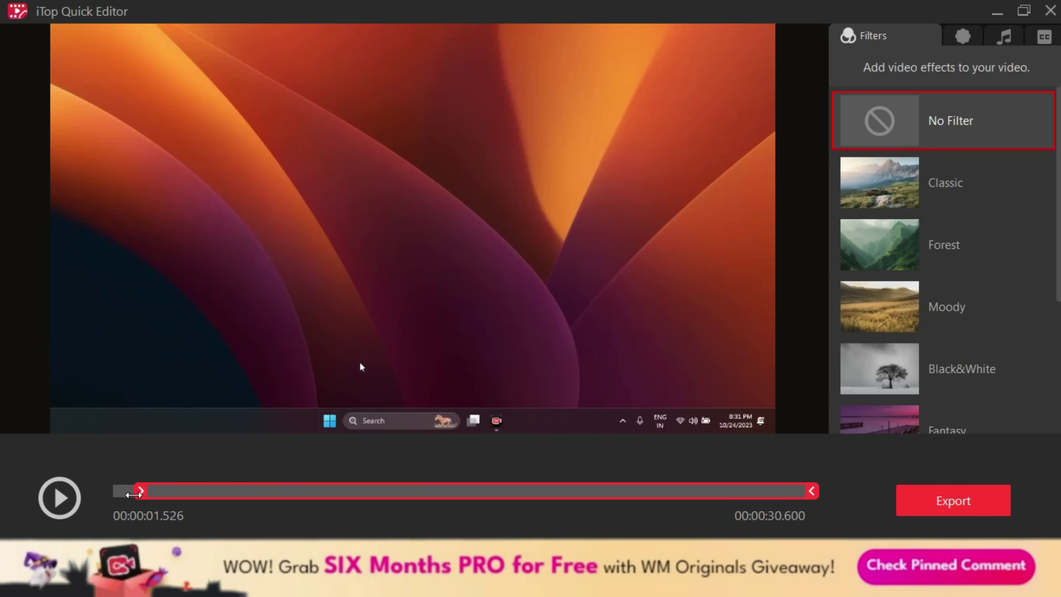
pyautogui.moveTo(807, 497); pyautogui.dragTo(715, 491)
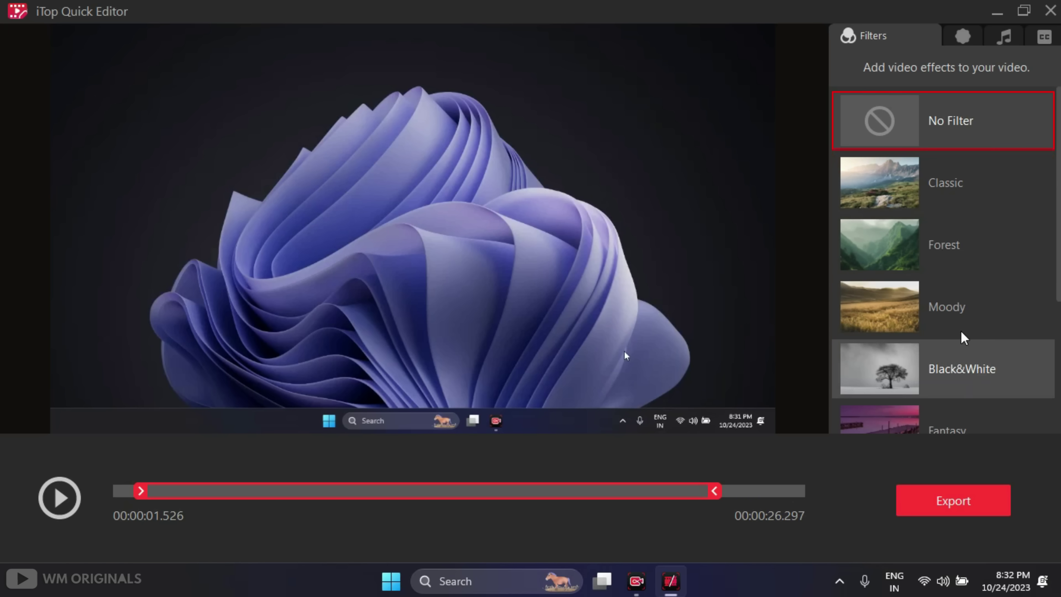
pyautogui.scroll(-3, 966, 337)
pyautogui.scroll(3, 966, 368)
# Browse the Stickers, BGM and Subtitles tabs, then export the trimmed clip.
pyautogui.click(951, 44)
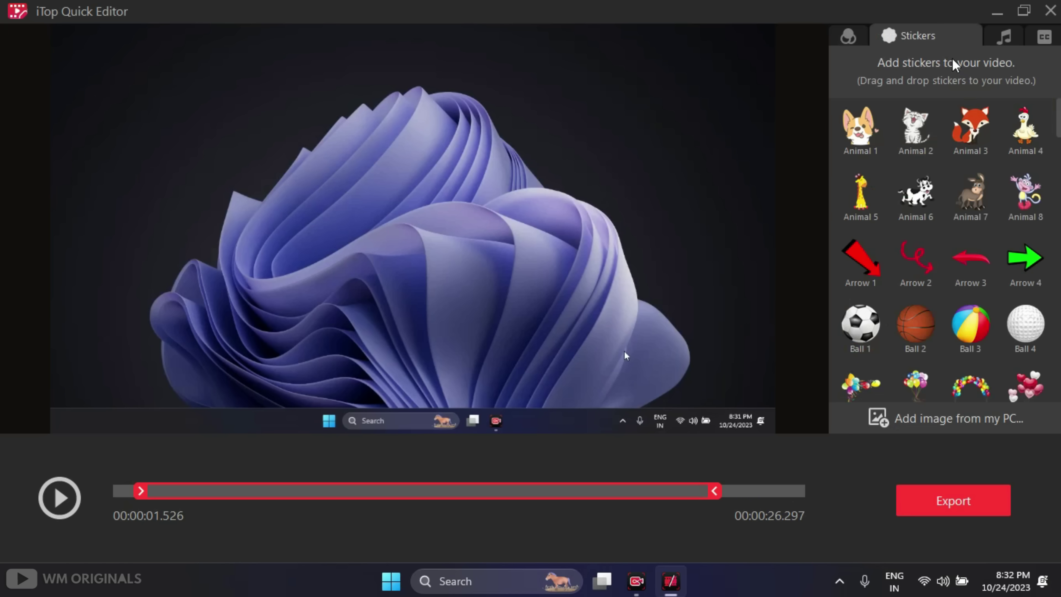
pyautogui.scroll(-2, 954, 264)
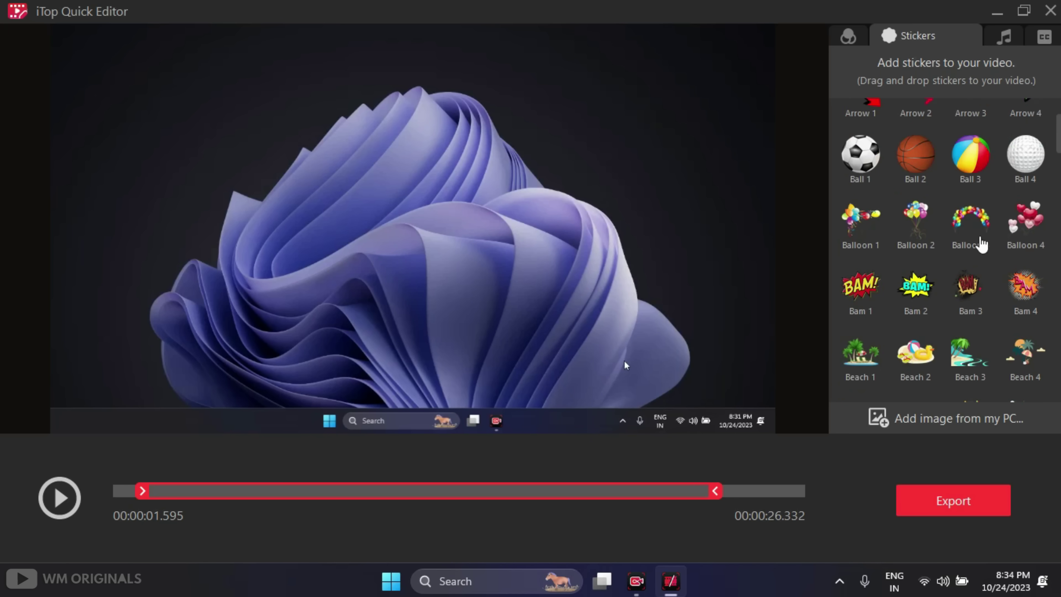
pyautogui.scroll(1, 982, 244)
pyautogui.click(1004, 37)
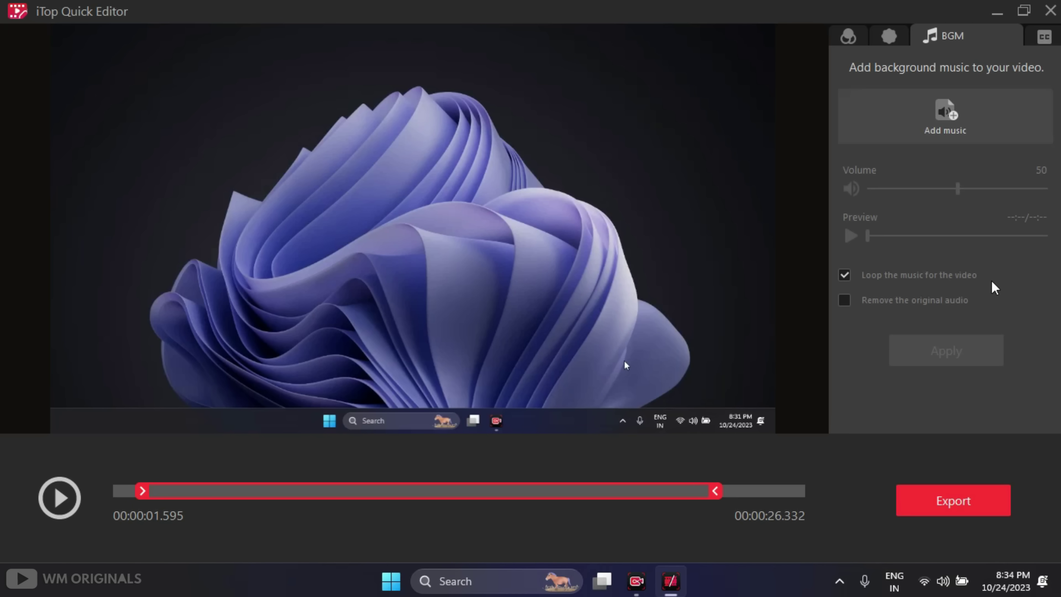
pyautogui.click(1043, 41)
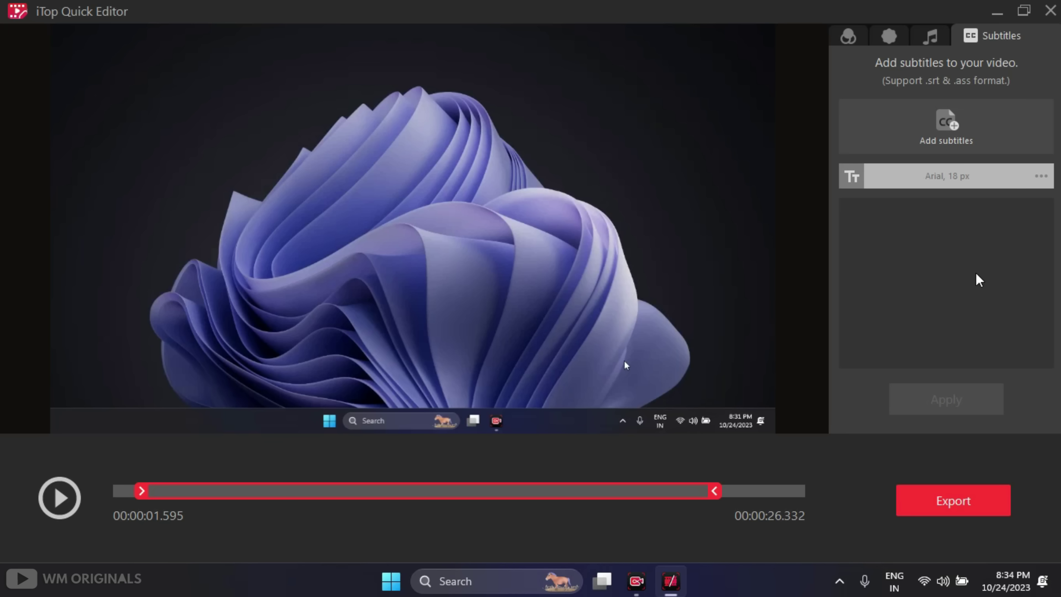
pyautogui.click(973, 504)
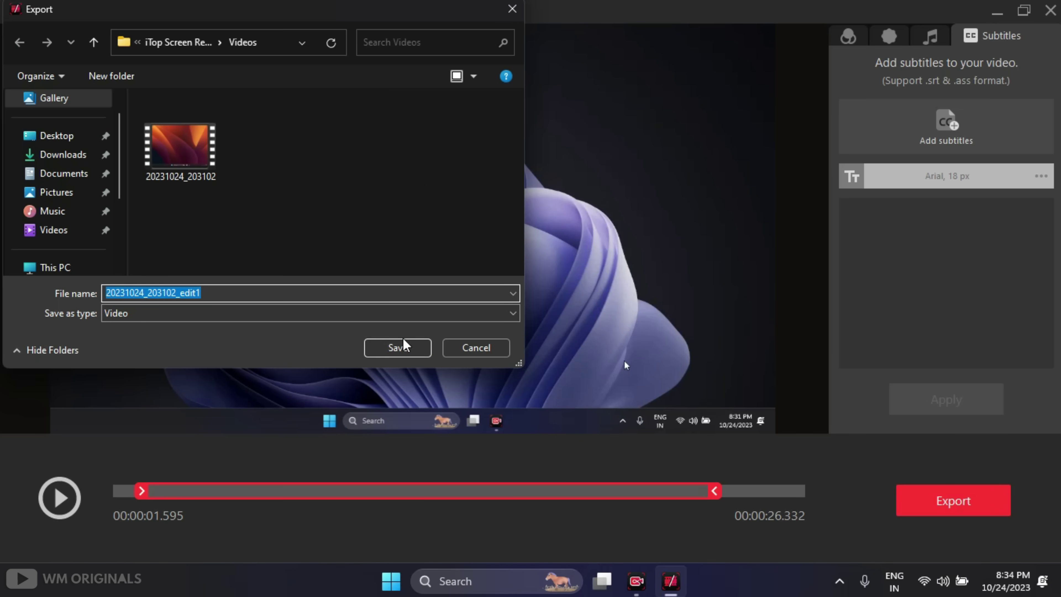
# Save the trim as 20231024_203102_edit1.mp4, play it to the end, then bring up its edit options.
pyautogui.click(402, 347)
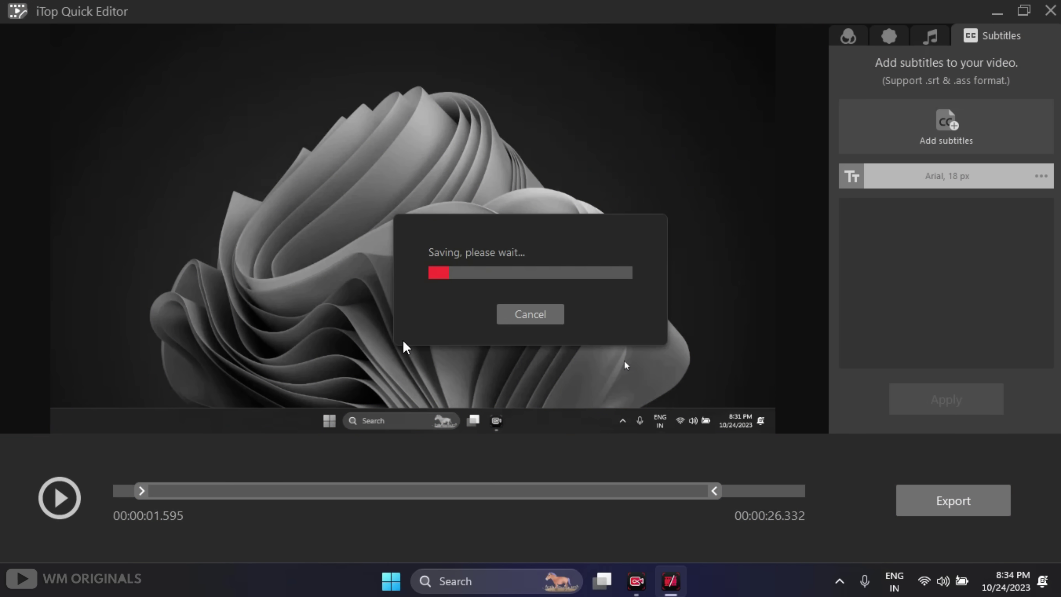
pyautogui.click(1049, 11)
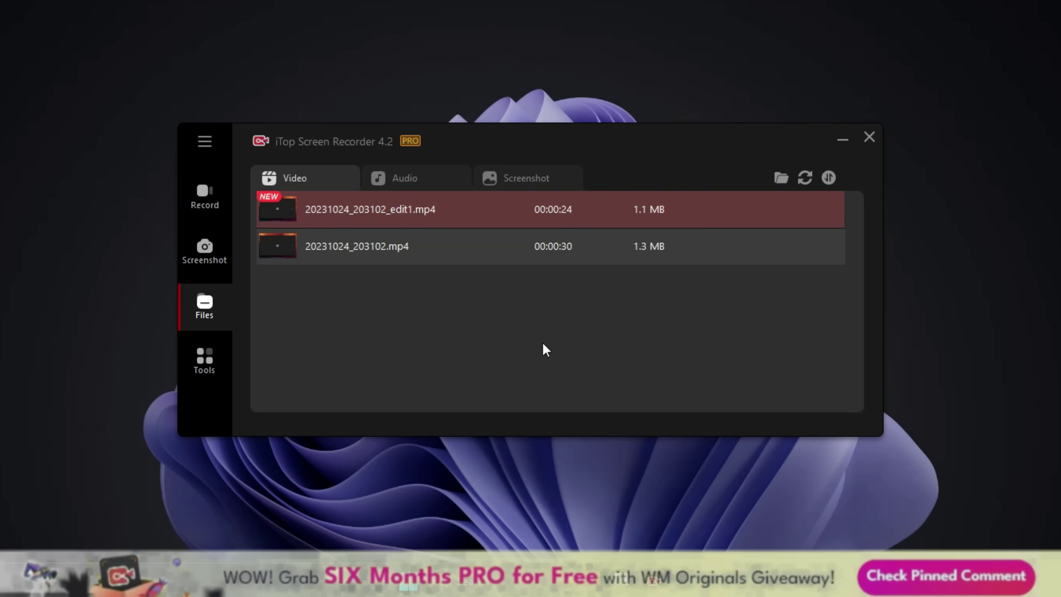
pyautogui.moveTo(503, 215)
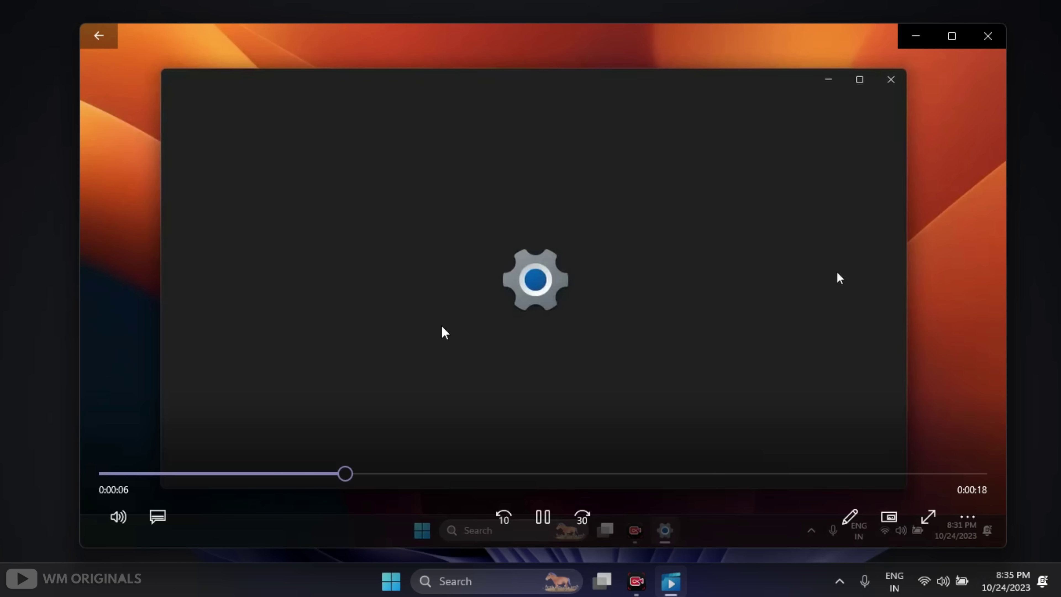
pyautogui.moveTo(811, 473); pyautogui.dragTo(955, 473)
pyautogui.click(987, 36)
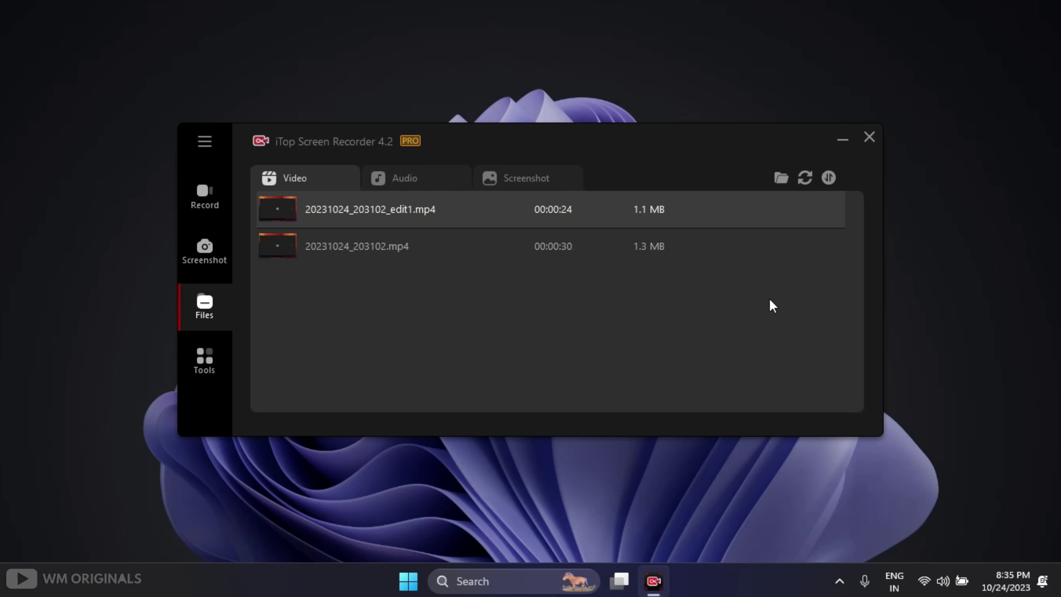
pyautogui.click(782, 209)
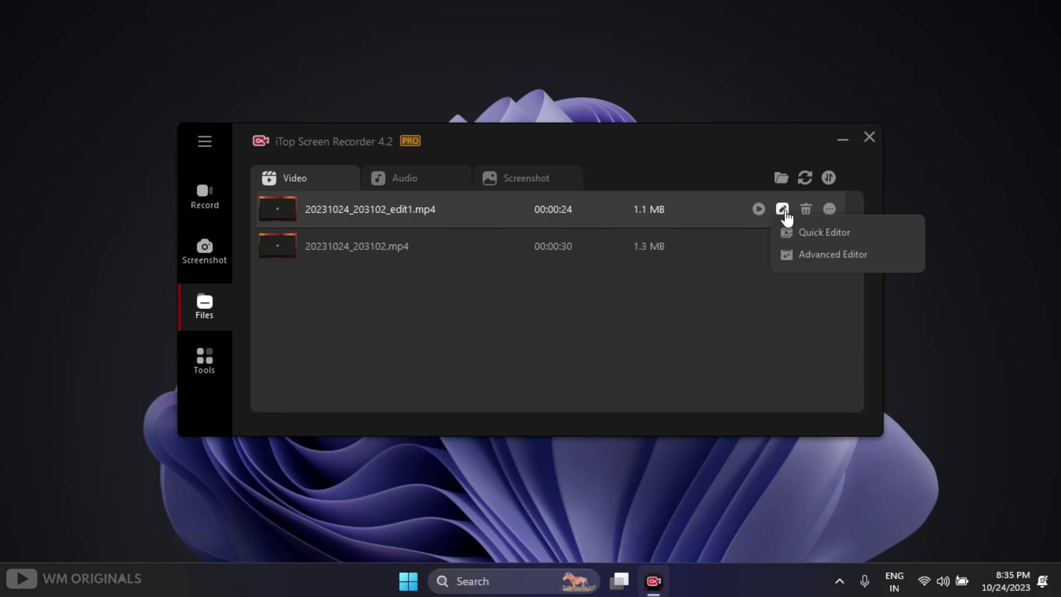
# Open the edit1 video in Advanced Editor and split it at 00:02.70.
pyautogui.click(806, 253)
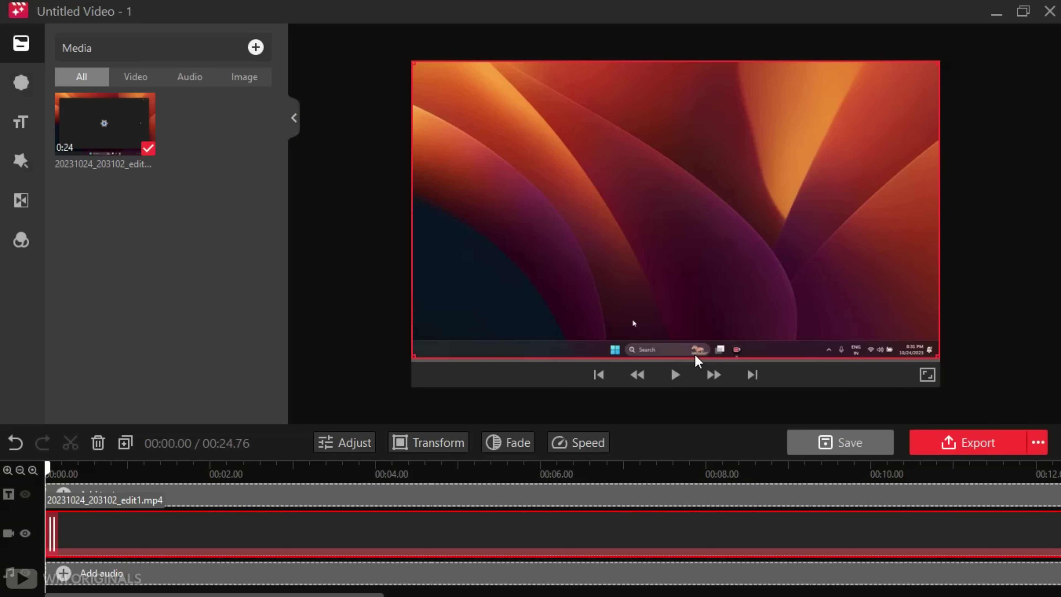
pyautogui.moveTo(48, 472); pyautogui.dragTo(231, 469)
pyautogui.click(262, 472)
pyautogui.click(70, 442)
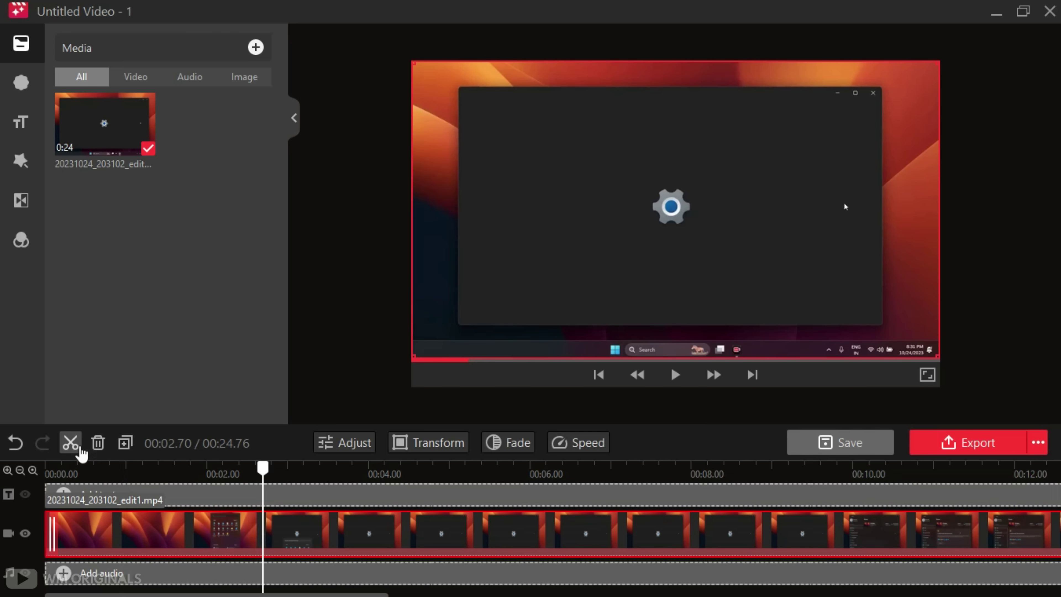
# Split again at 00:09.16 and delete the middle segment, leaving 00:18.30.
pyautogui.moveTo(576, 474); pyautogui.dragTo(786, 480)
pyautogui.click(731, 531)
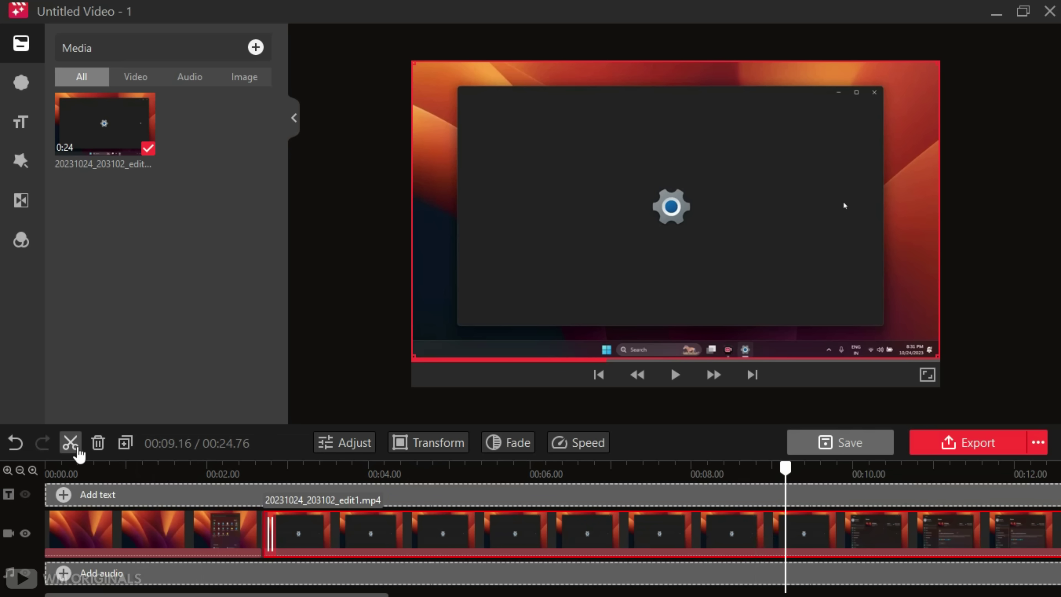
pyautogui.click(70, 443)
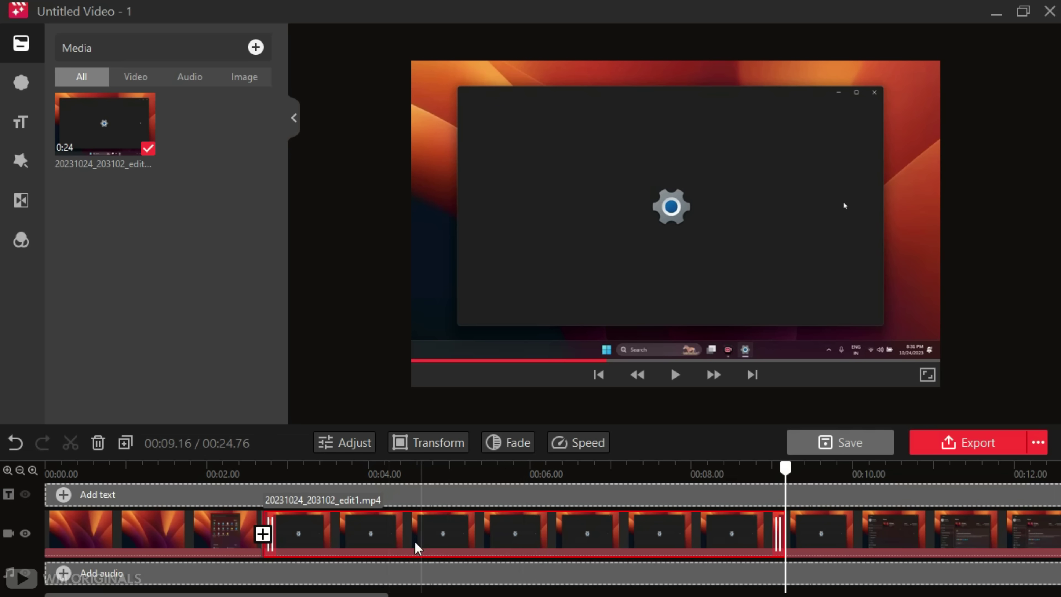
pyautogui.click(105, 450)
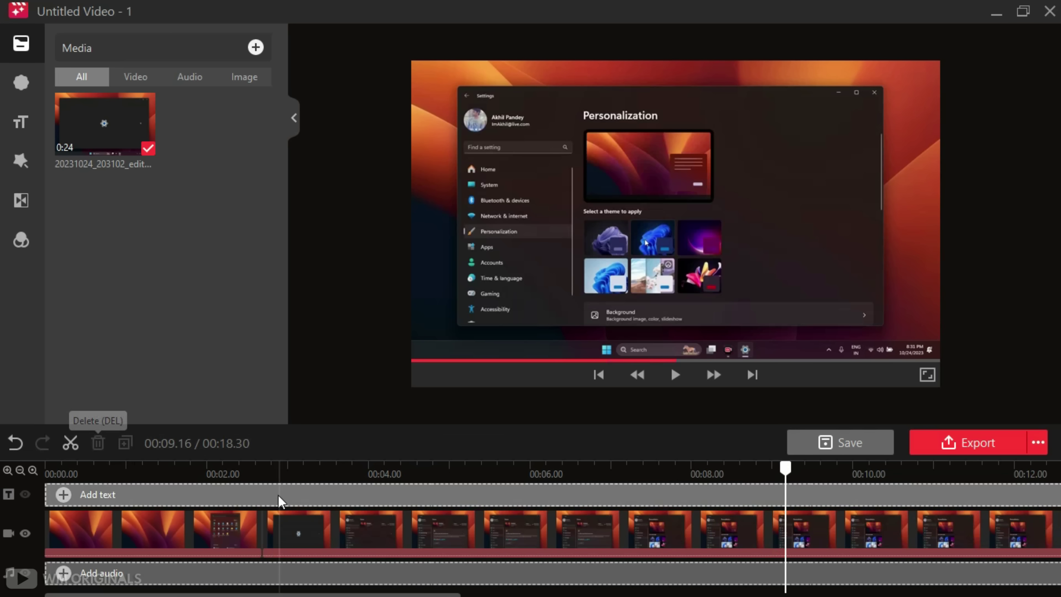
# Browse the sticker, text title and video effect collections.
pyautogui.click(21, 83)
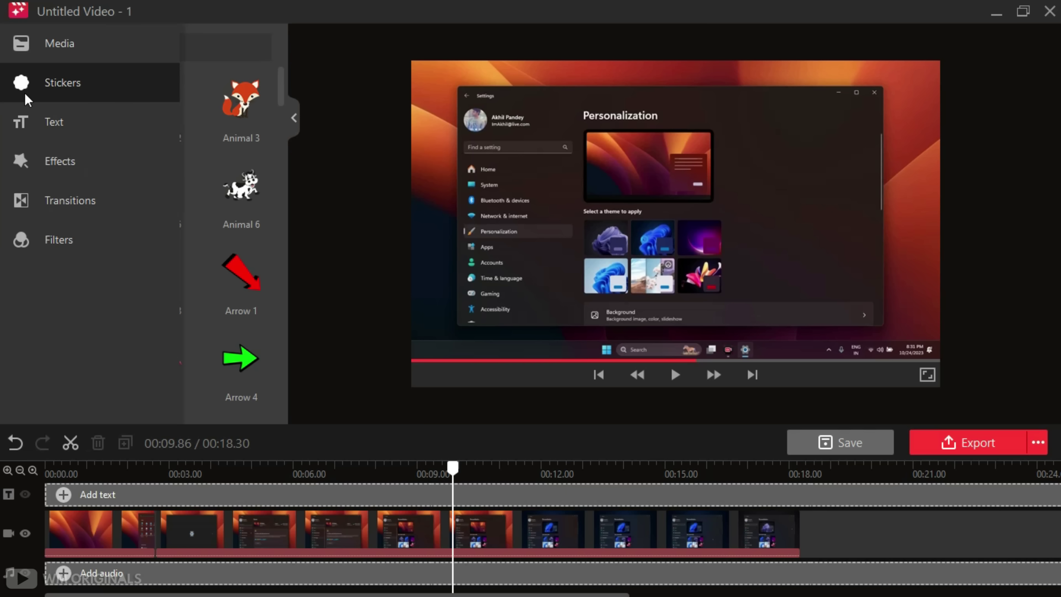
pyautogui.scroll(-3, 196, 178)
pyautogui.click(21, 121)
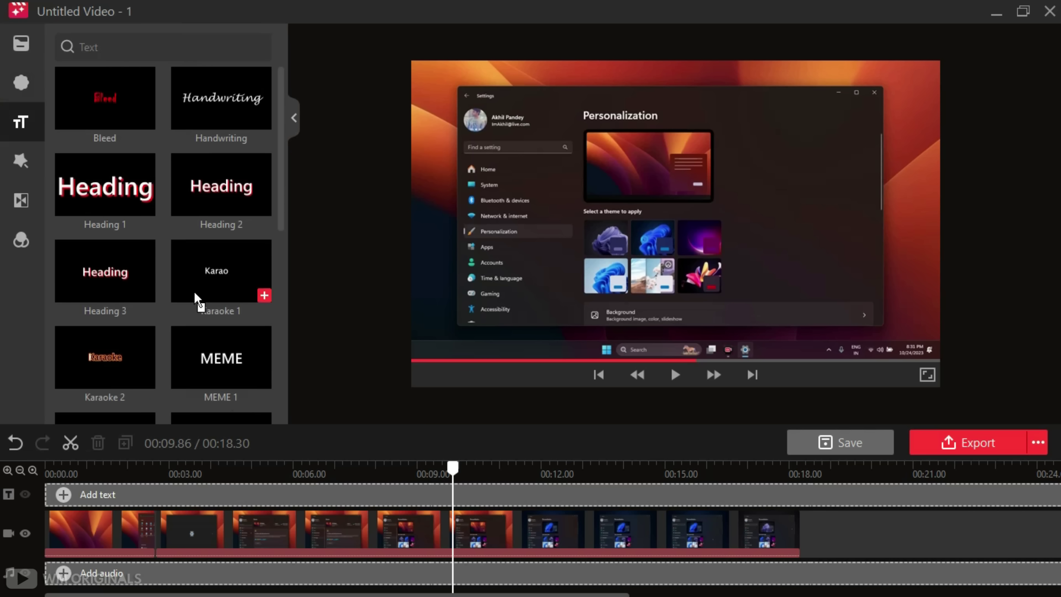
pyautogui.click(23, 162)
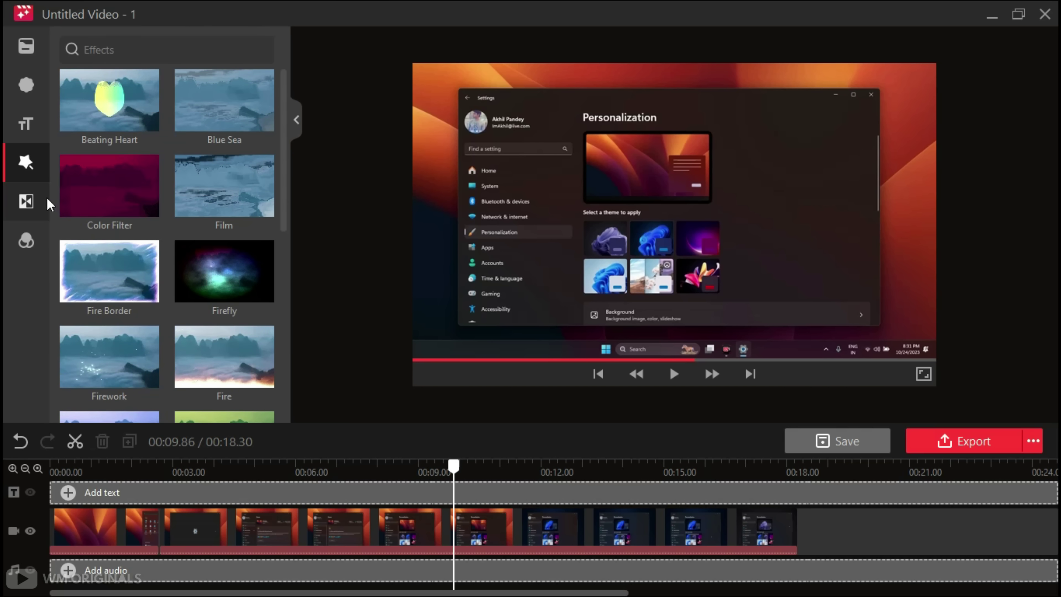
# Drop the Change Cards 2 transition onto the cut between the two clips, then view filters.
pyautogui.click(29, 203)
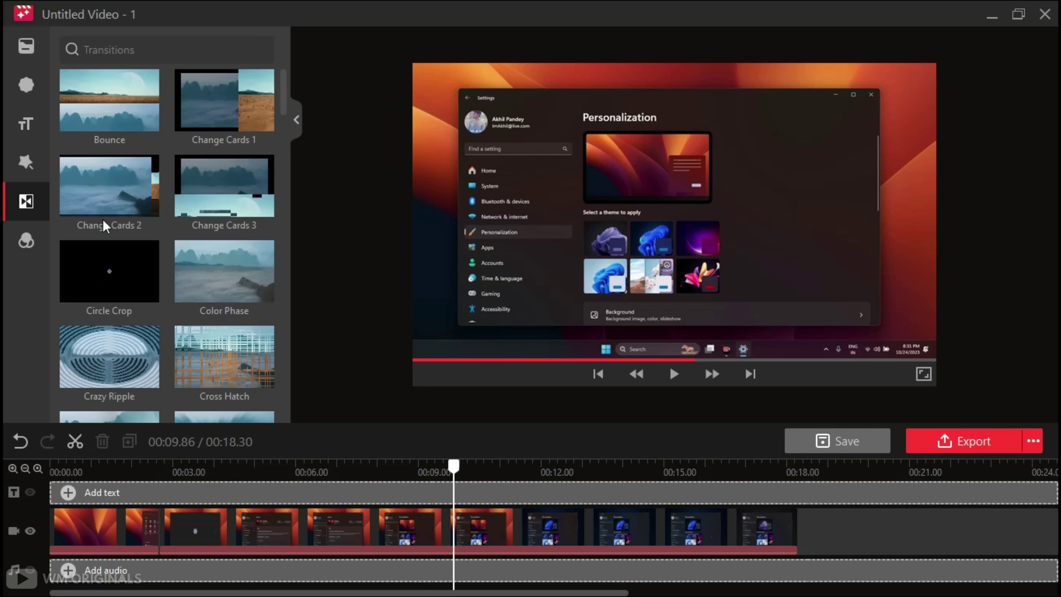
pyautogui.moveTo(125, 203); pyautogui.dragTo(159, 531)
pyautogui.click(26, 240)
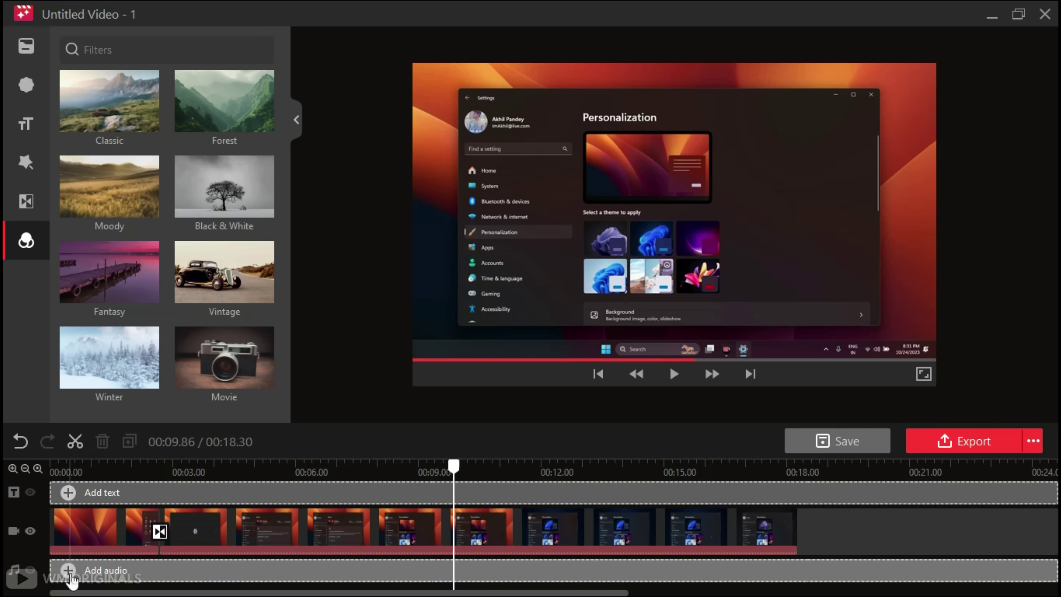
pyautogui.click(72, 576)
# Import wmmusic.wav from the Music folder and place it on the audio track.
pyautogui.click(259, 50)
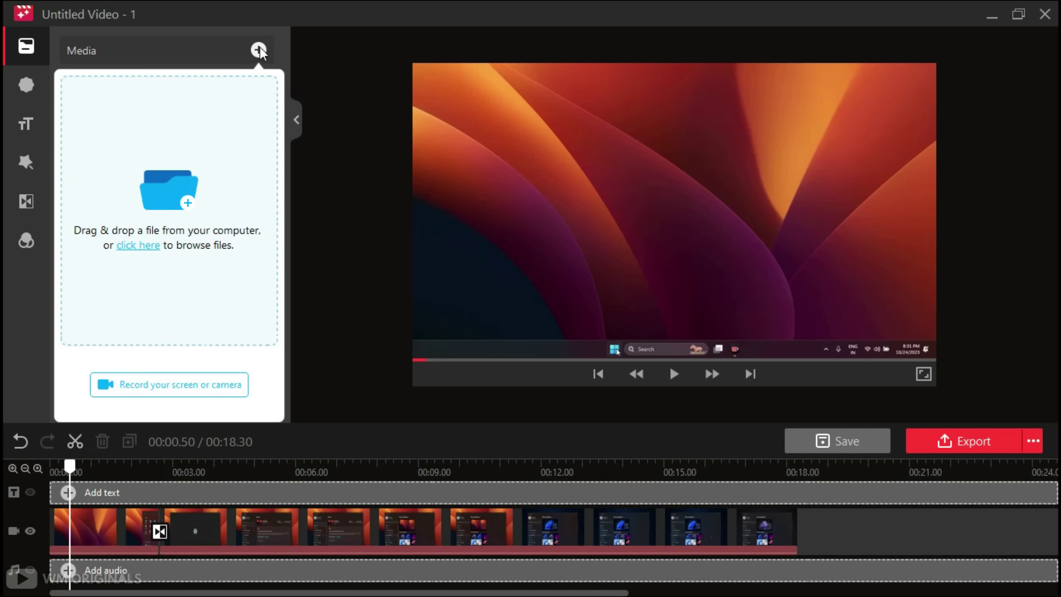
pyautogui.click(147, 246)
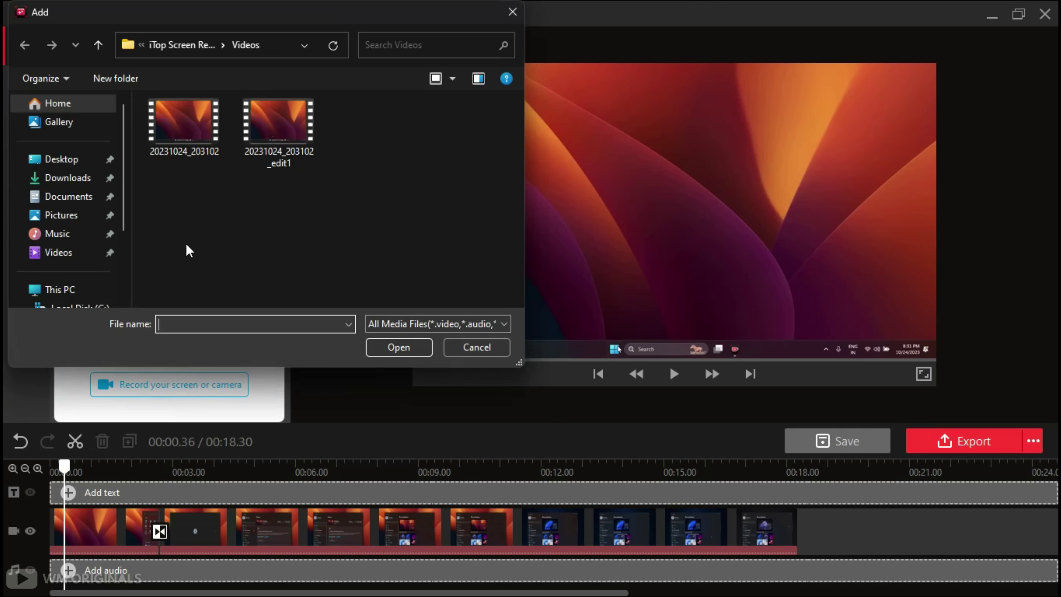
pyautogui.click(102, 237)
pyautogui.doubleClick(185, 123)
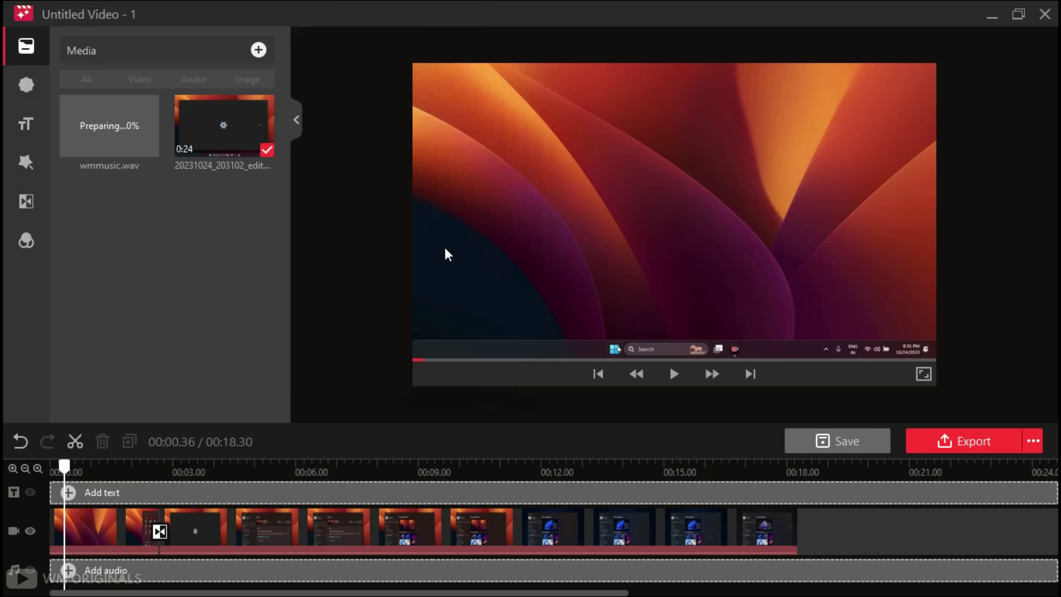
pyautogui.moveTo(110, 154); pyautogui.dragTo(56, 571)
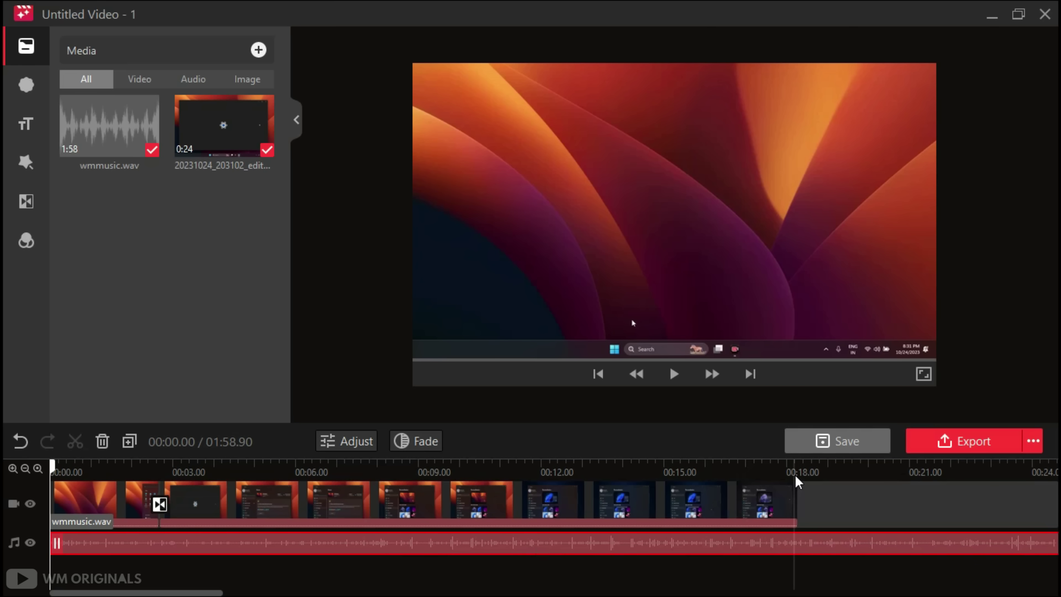
# Split the music clip where the video ends, at about 18 seconds.
pyautogui.click(795, 504)
pyautogui.click(813, 549)
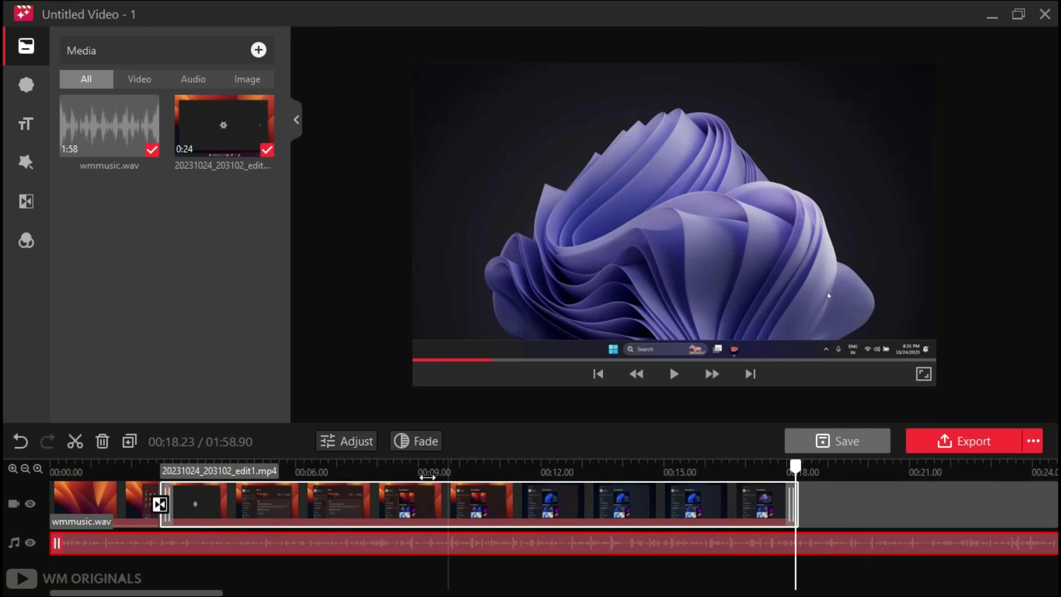
pyautogui.click(76, 441)
# Delete the excess music and export the video as 20231024_204059.mp4.
pyautogui.press('Delete')
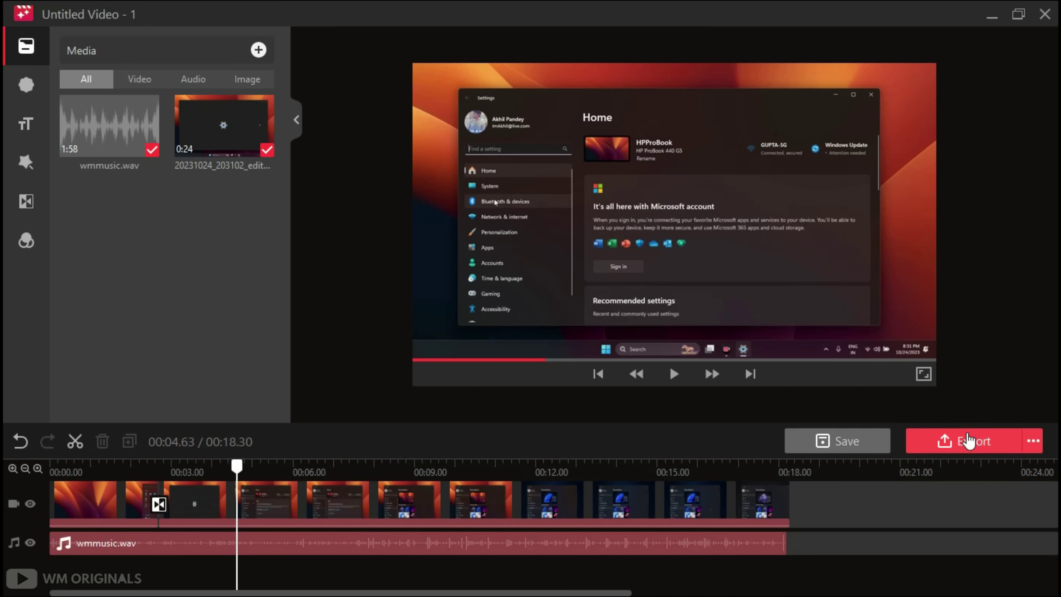
pyautogui.click(968, 449)
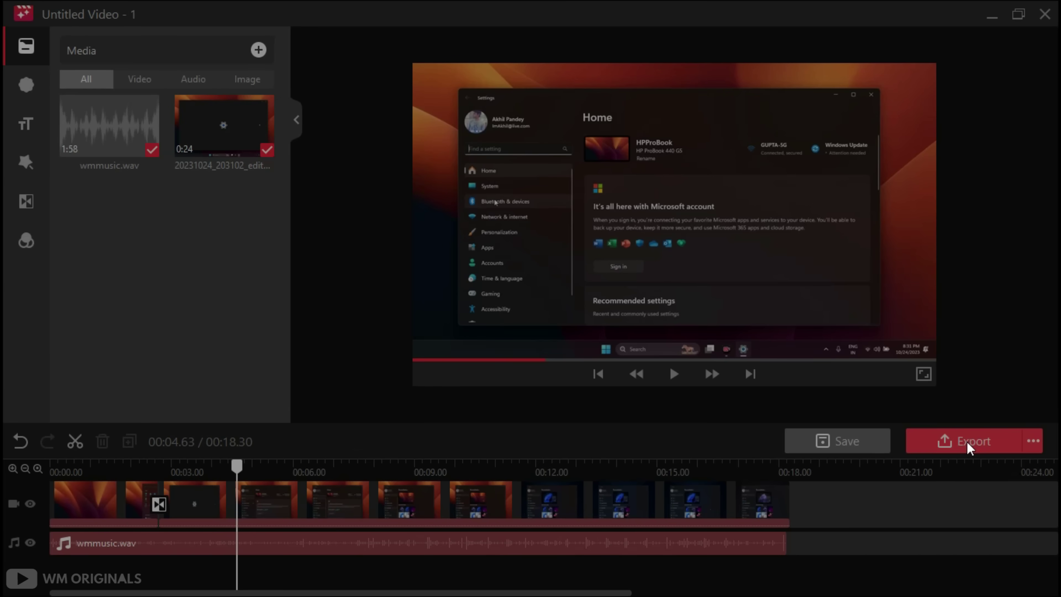
pyautogui.click(416, 351)
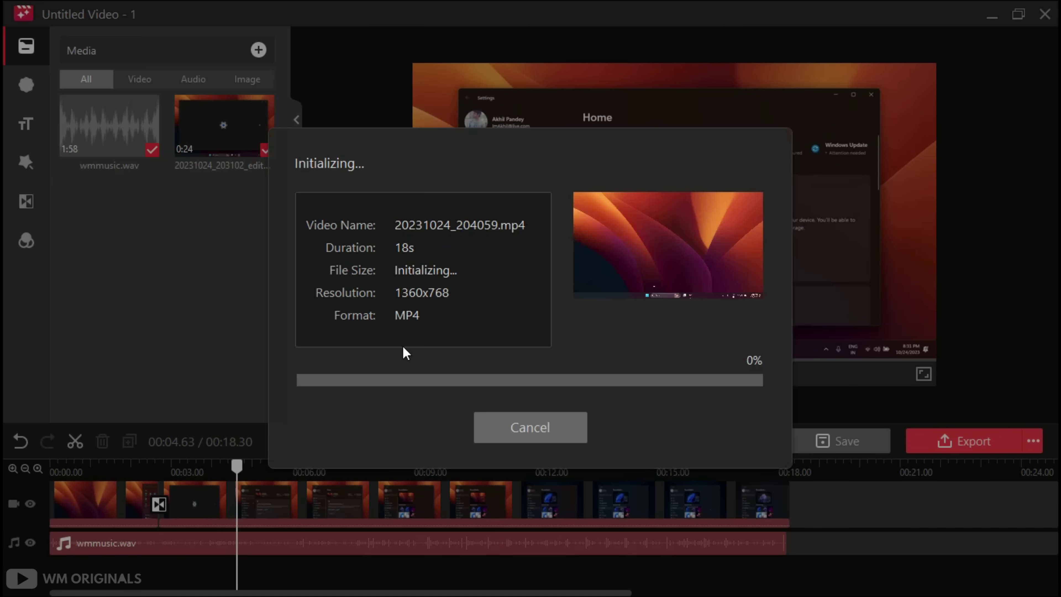